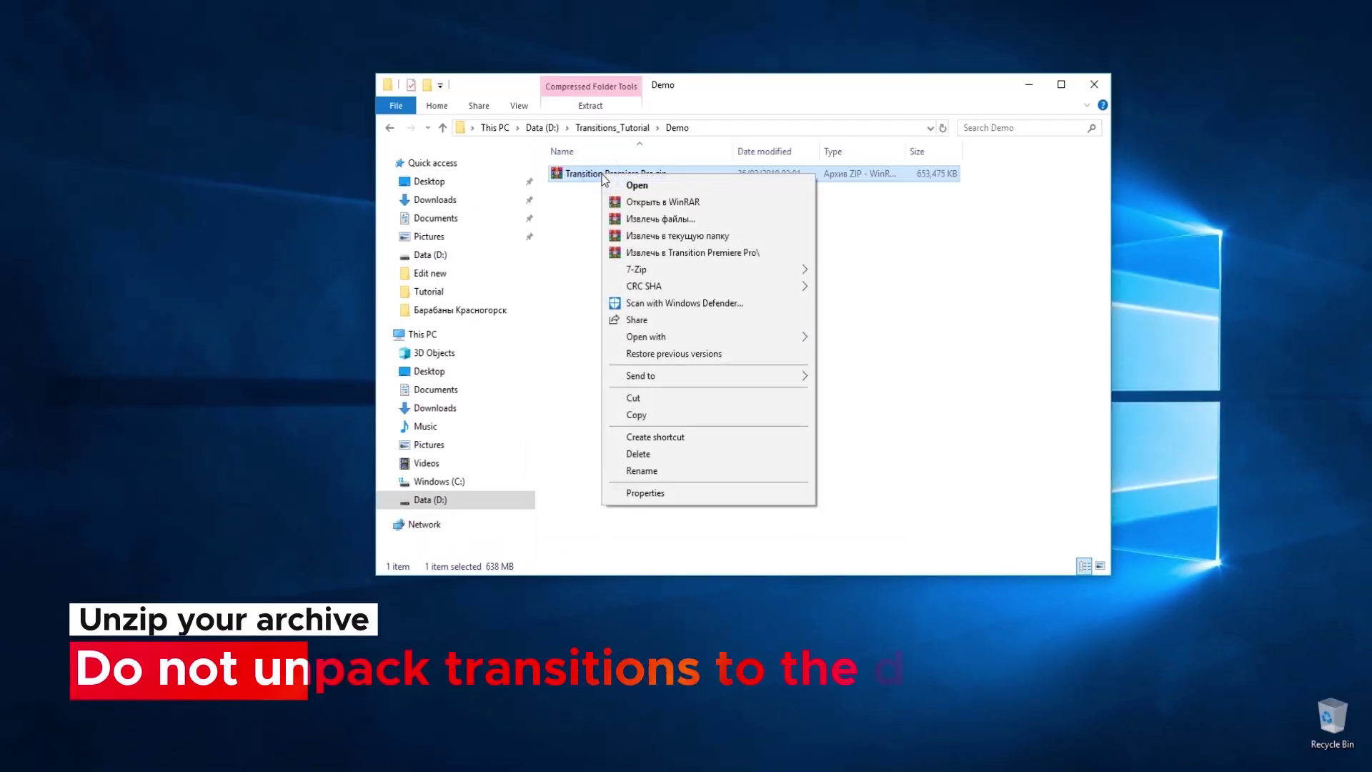
Extract the archive to 'Transition Premiere Pro\' and open 1. Transition Premiere Pro.prproj from it.
mouse_move(634, 271)
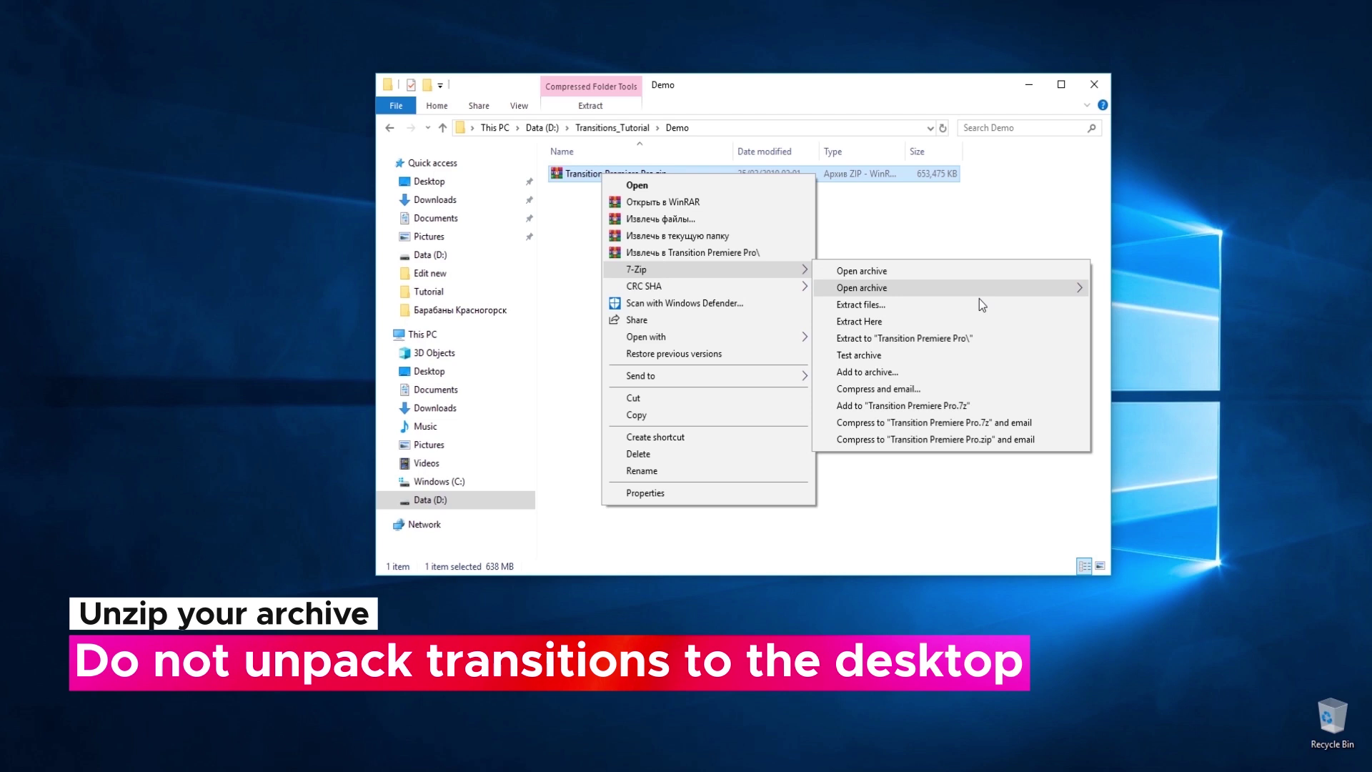
click(956, 339)
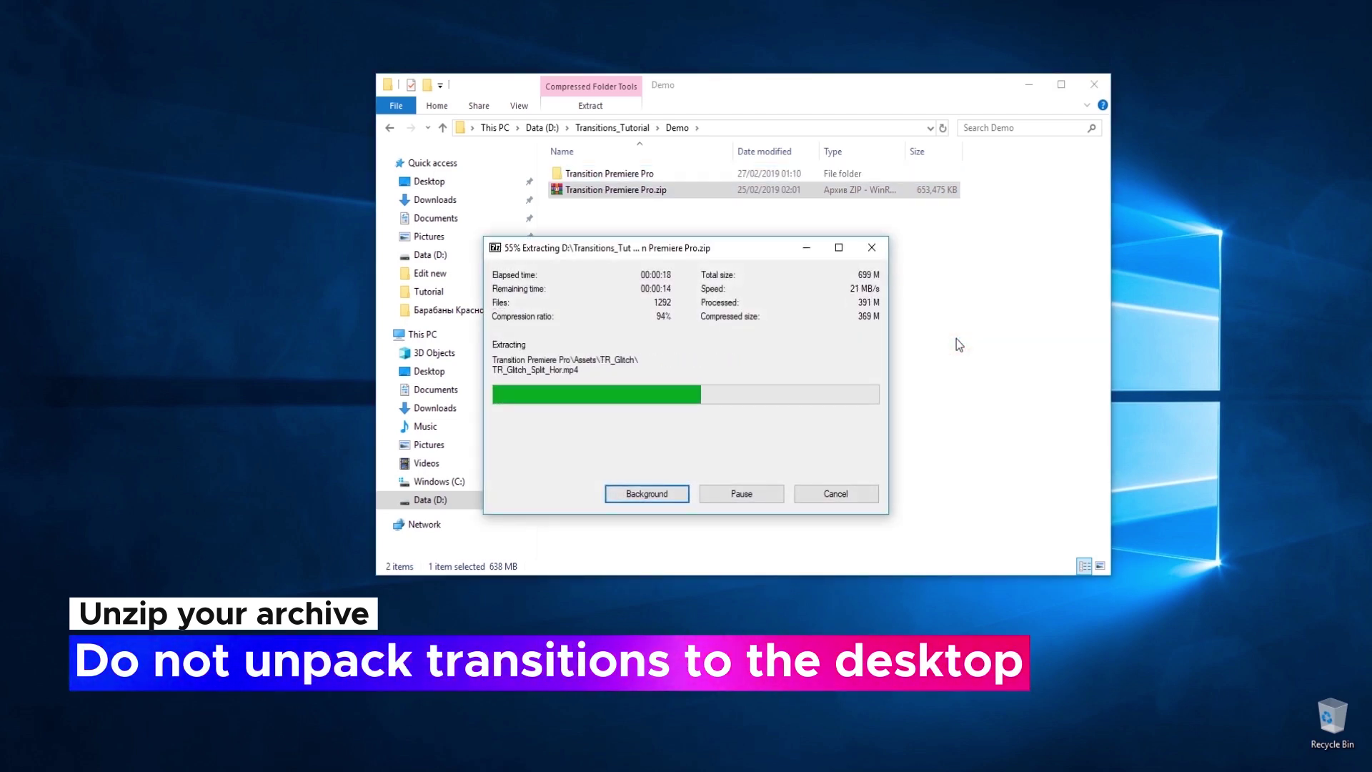
click(606, 174)
double_click(606, 173)
double_click(626, 221)
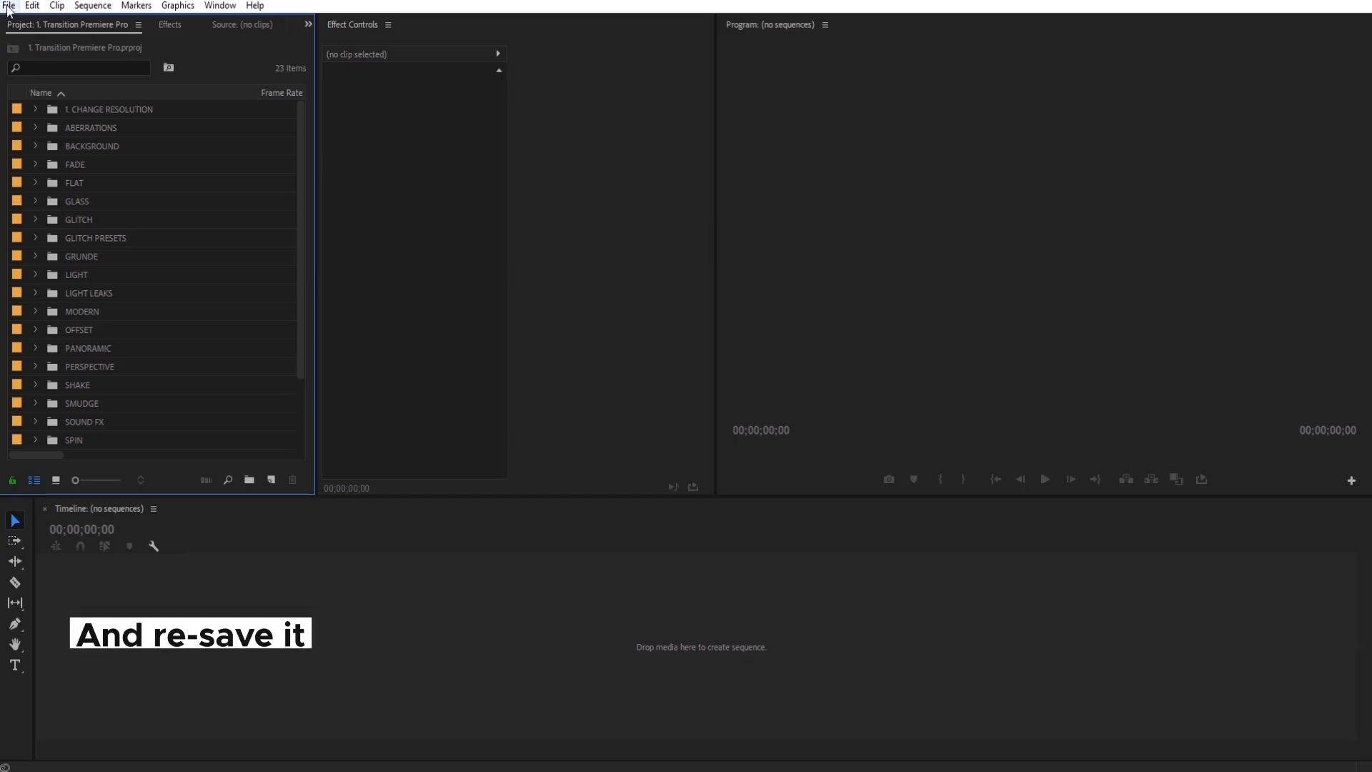
Save As over 1. Transition Premiere Pro.prproj with the same name, confirming the replacement.
click(8, 5)
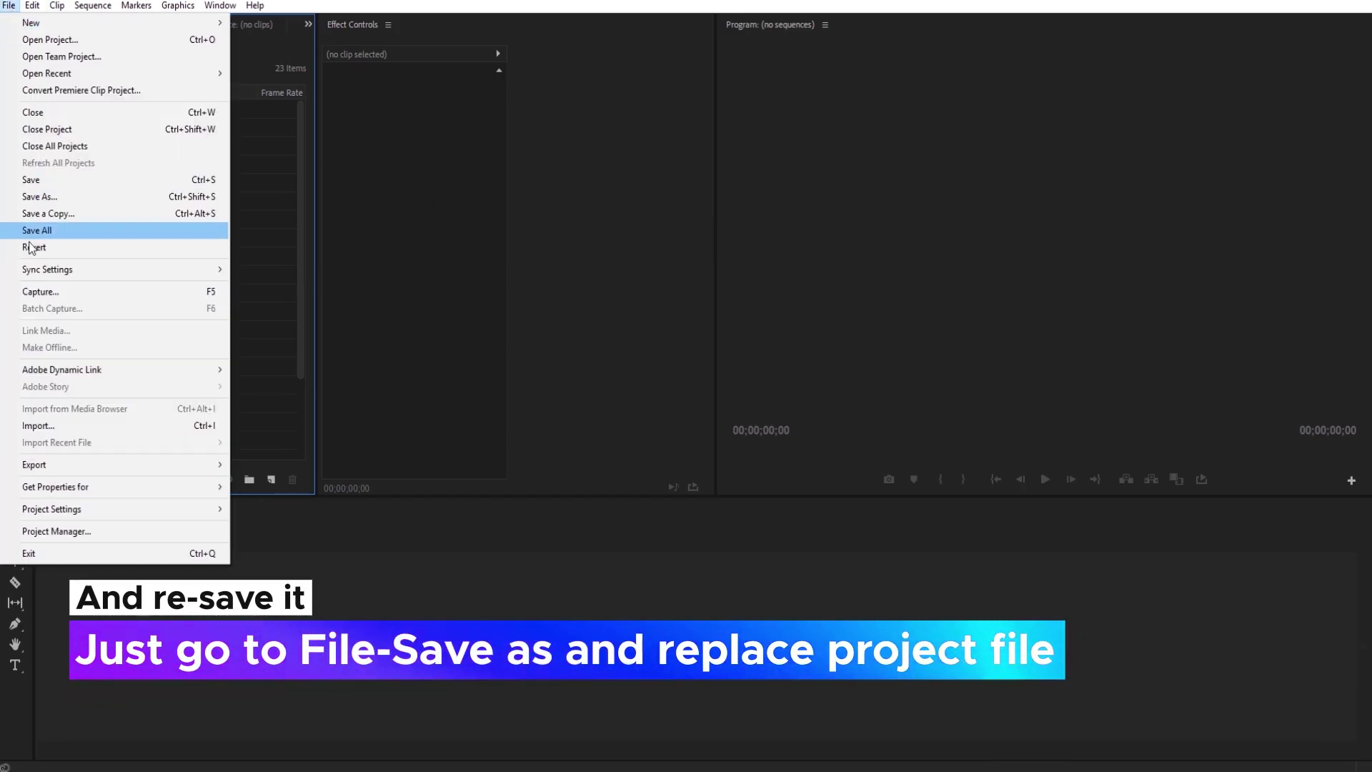
click(50, 201)
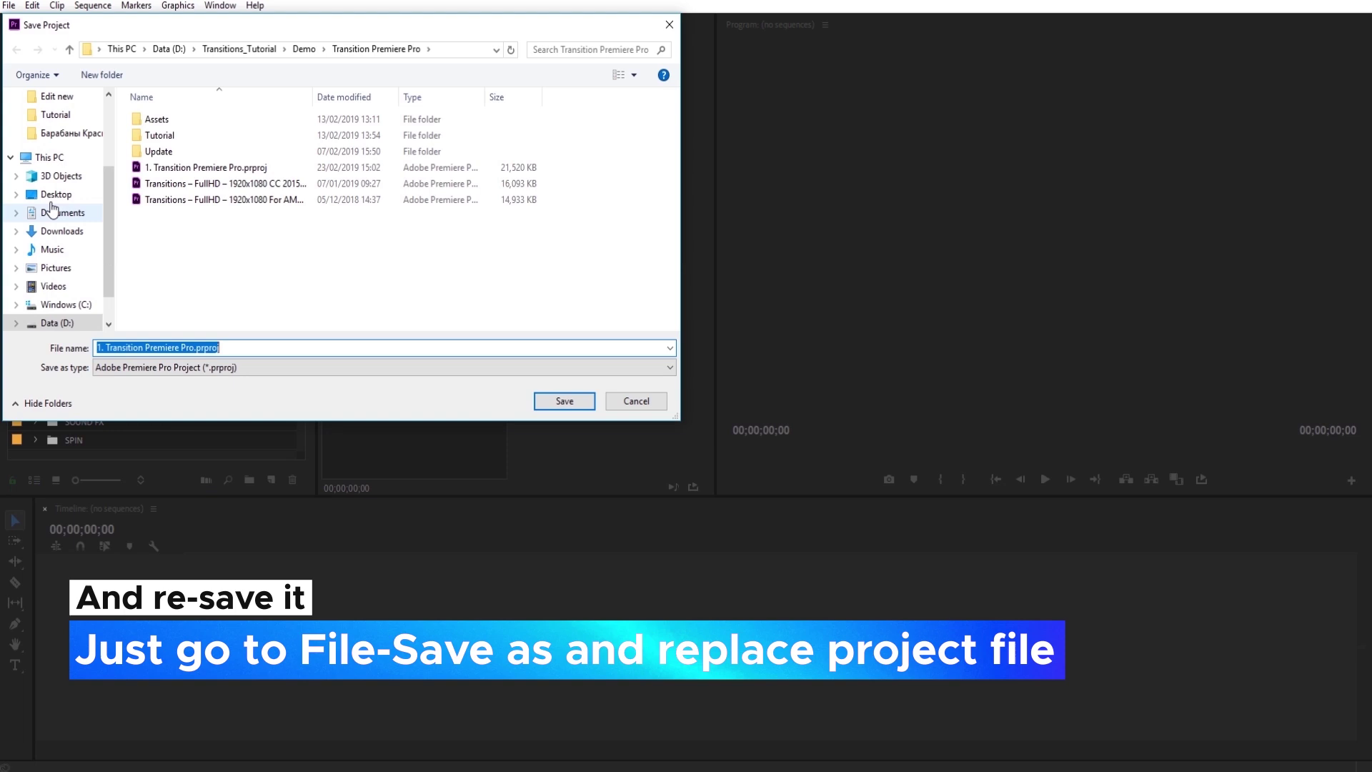
click(564, 402)
click(743, 402)
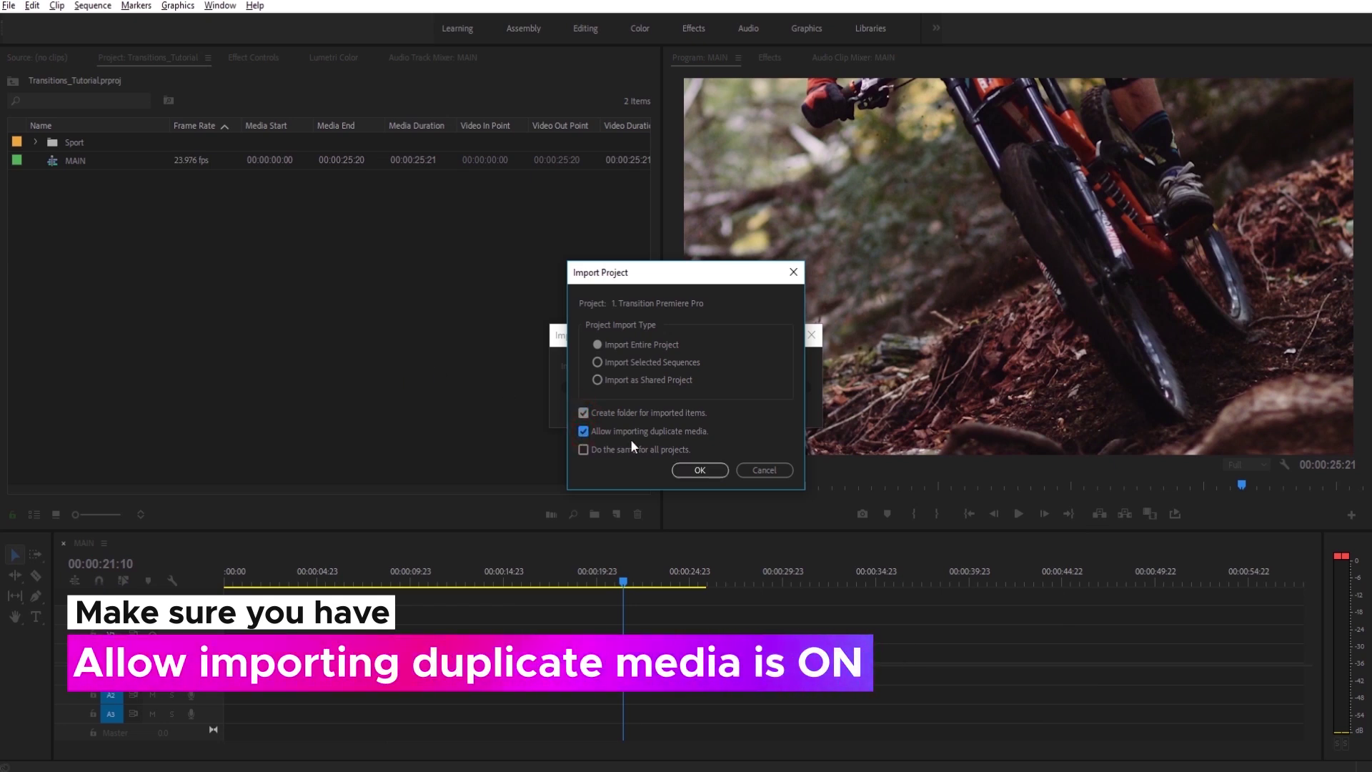
Confirm the project import, then open 1. Transition Premiere Pro.prproj from Explorer as a parallel project.
click(698, 470)
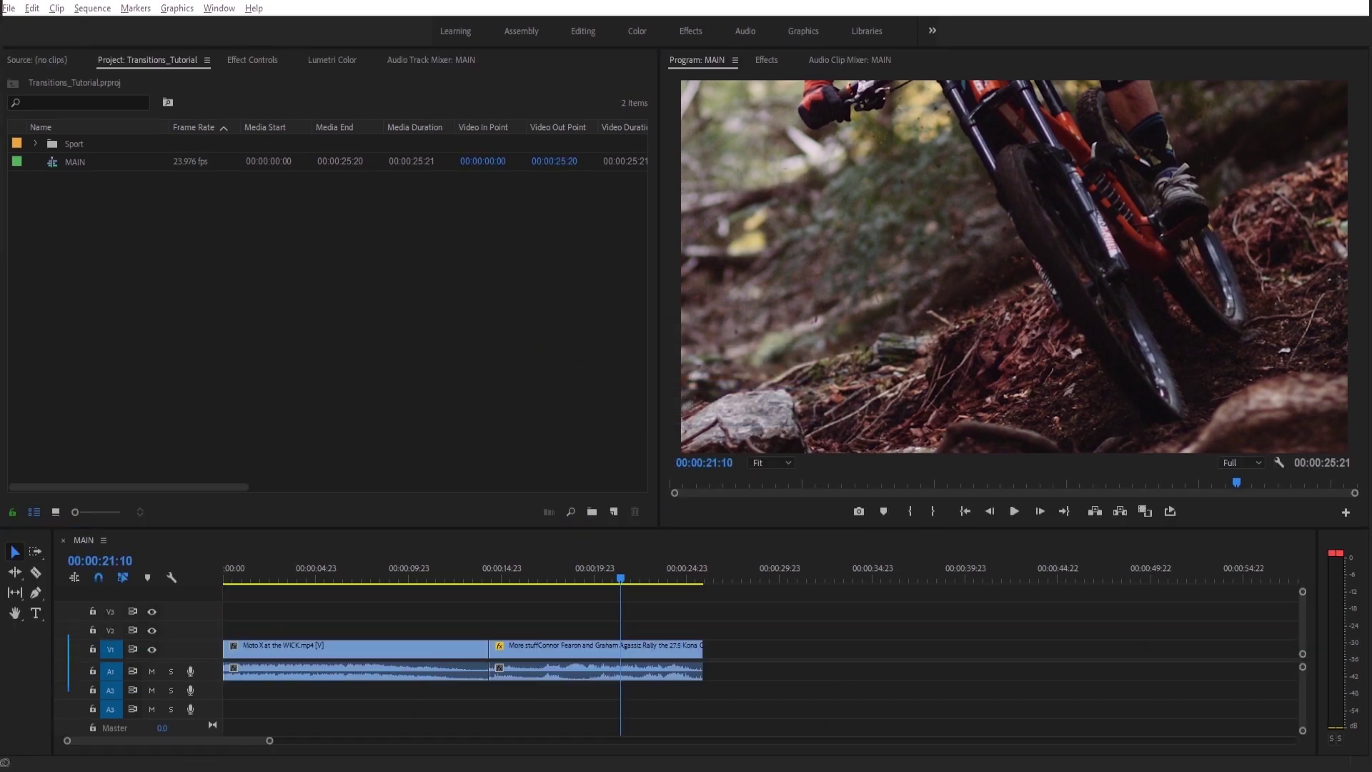
key(alt+Tab)
click(537, 328)
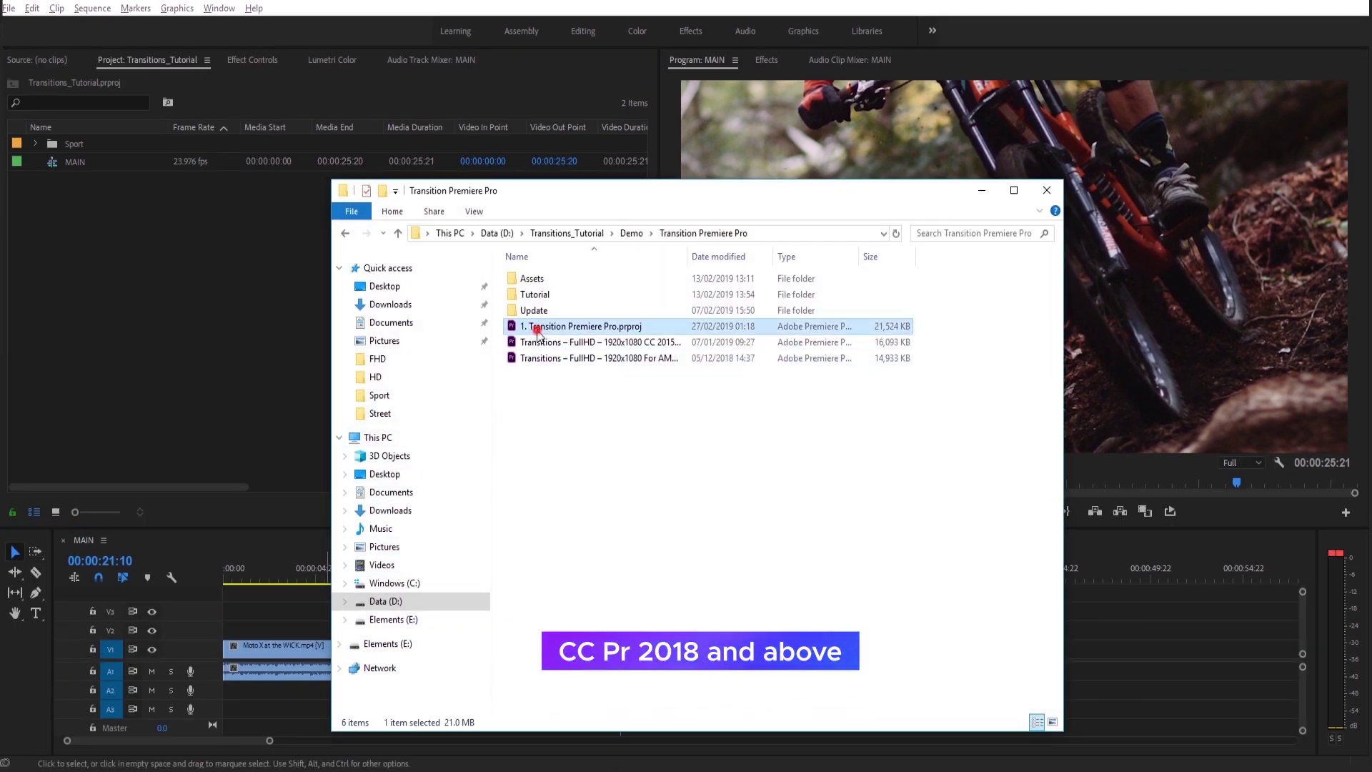
double_click(538, 329)
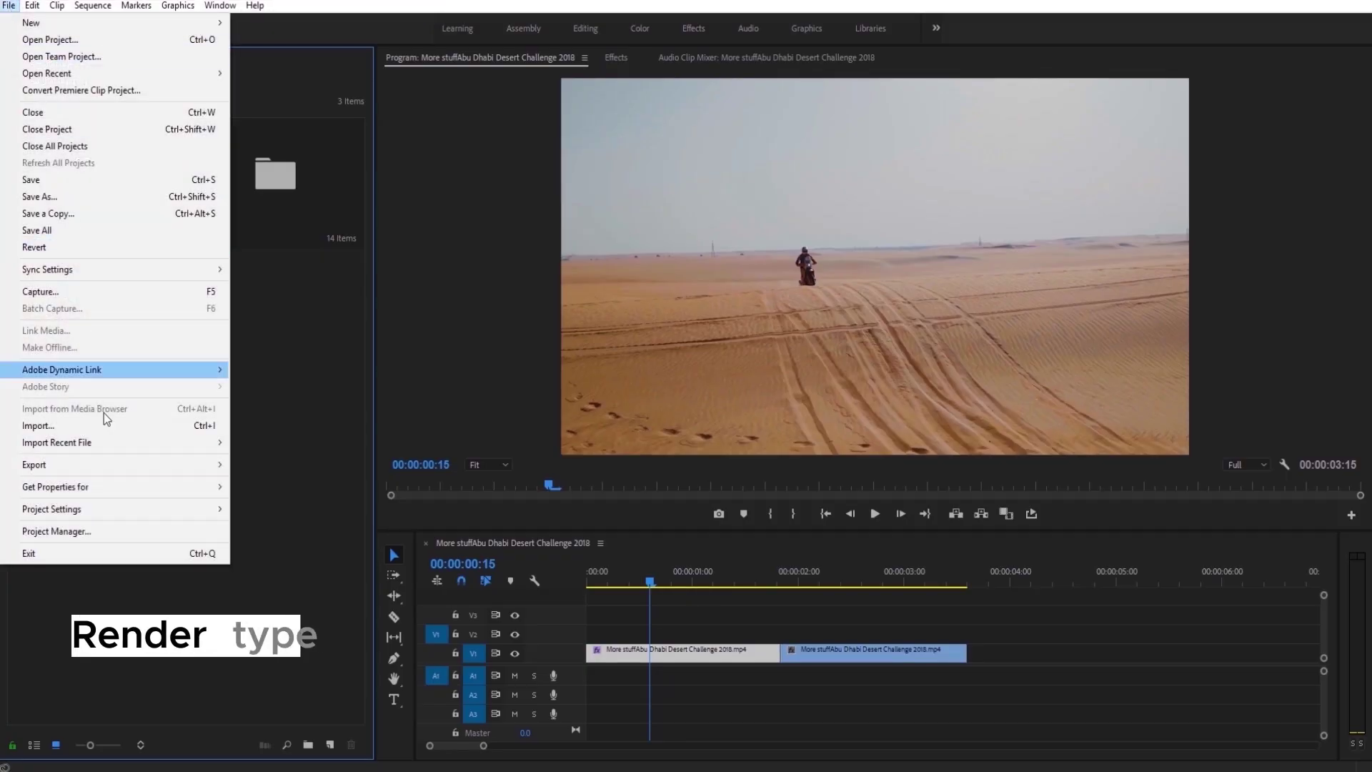
Open General project settings and expand the Renderer list to choose Mercury GPU Acceleration.
click(93, 510)
click(250, 510)
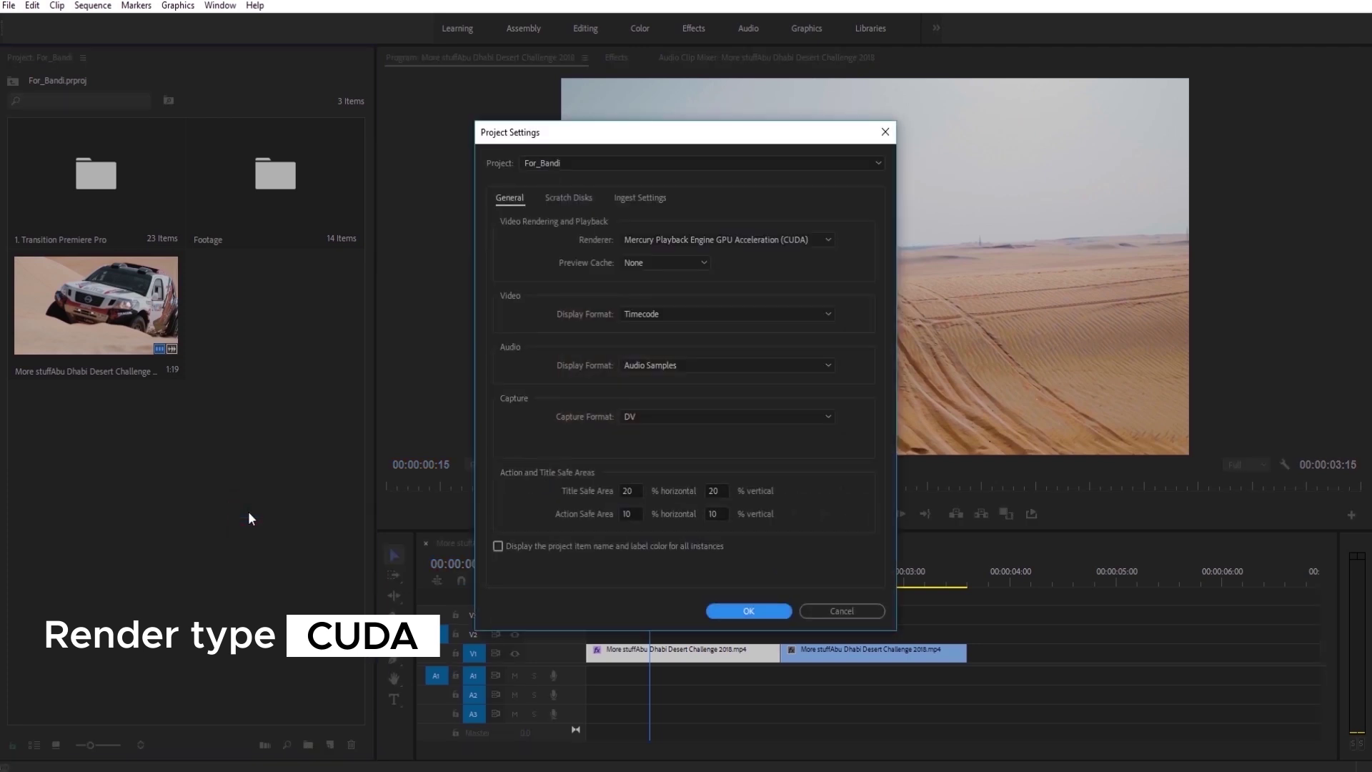
click(625, 246)
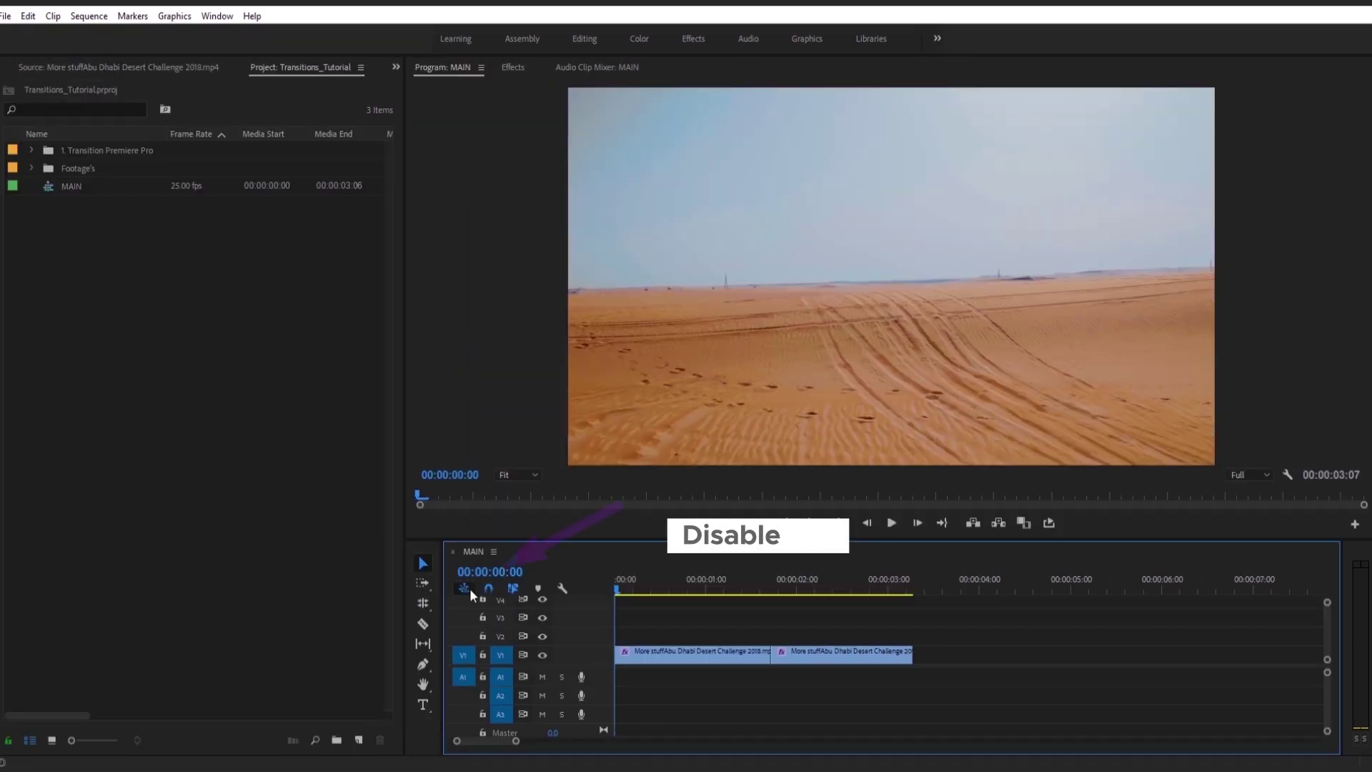
Turn off insert-as-nest and V1 source patching, and switch the Project panel to Icon View.
click(470, 590)
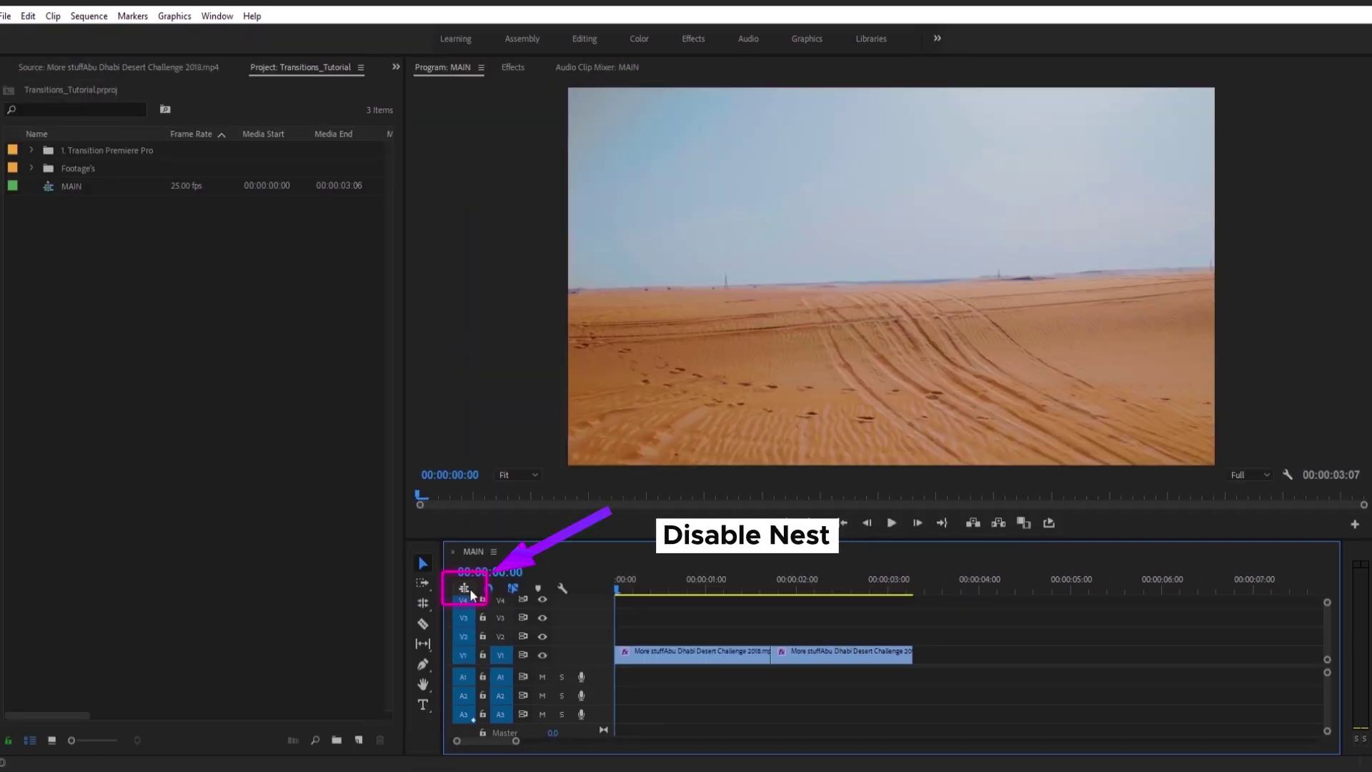
click(464, 655)
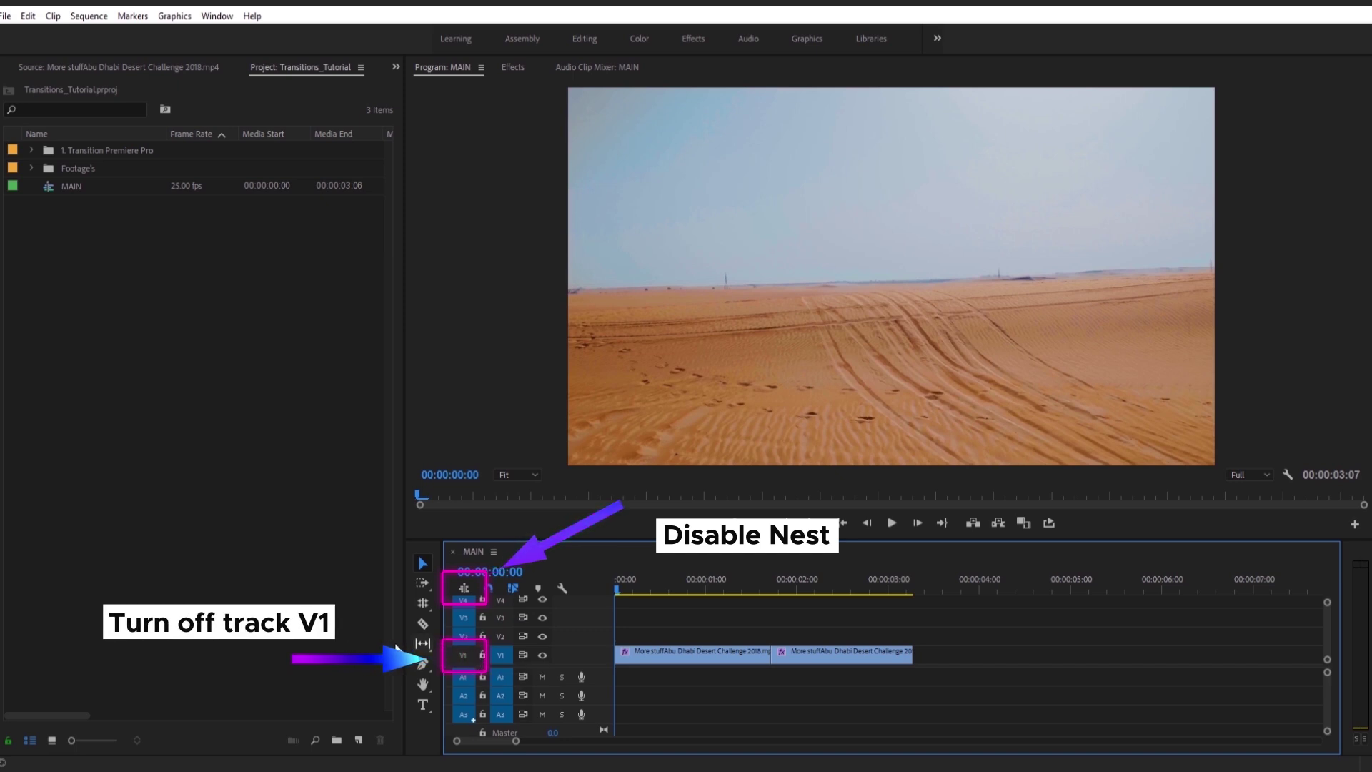
click(51, 741)
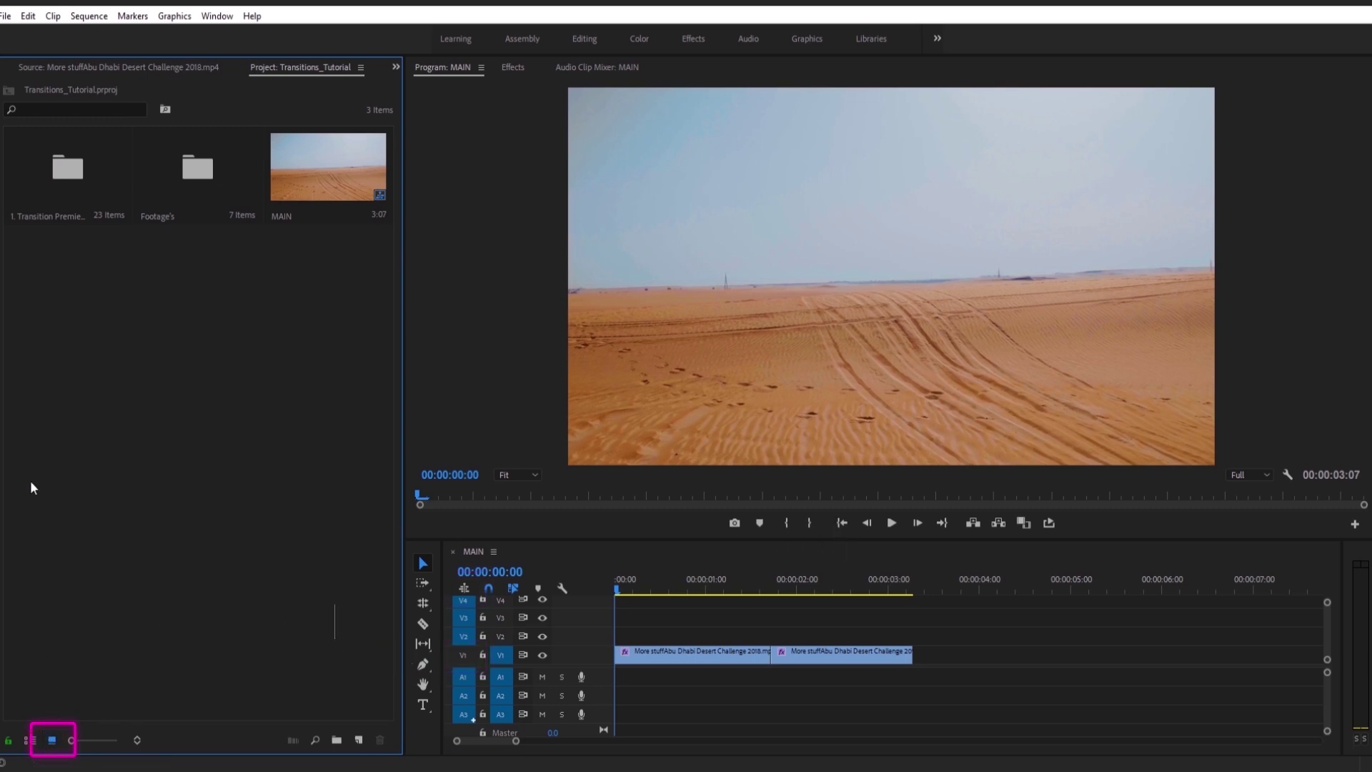
Browse to 1. Transition Premiere Pro > ZOOM > Optic zoom_02 and select Lens zoom IN Fast.
double_click(66, 195)
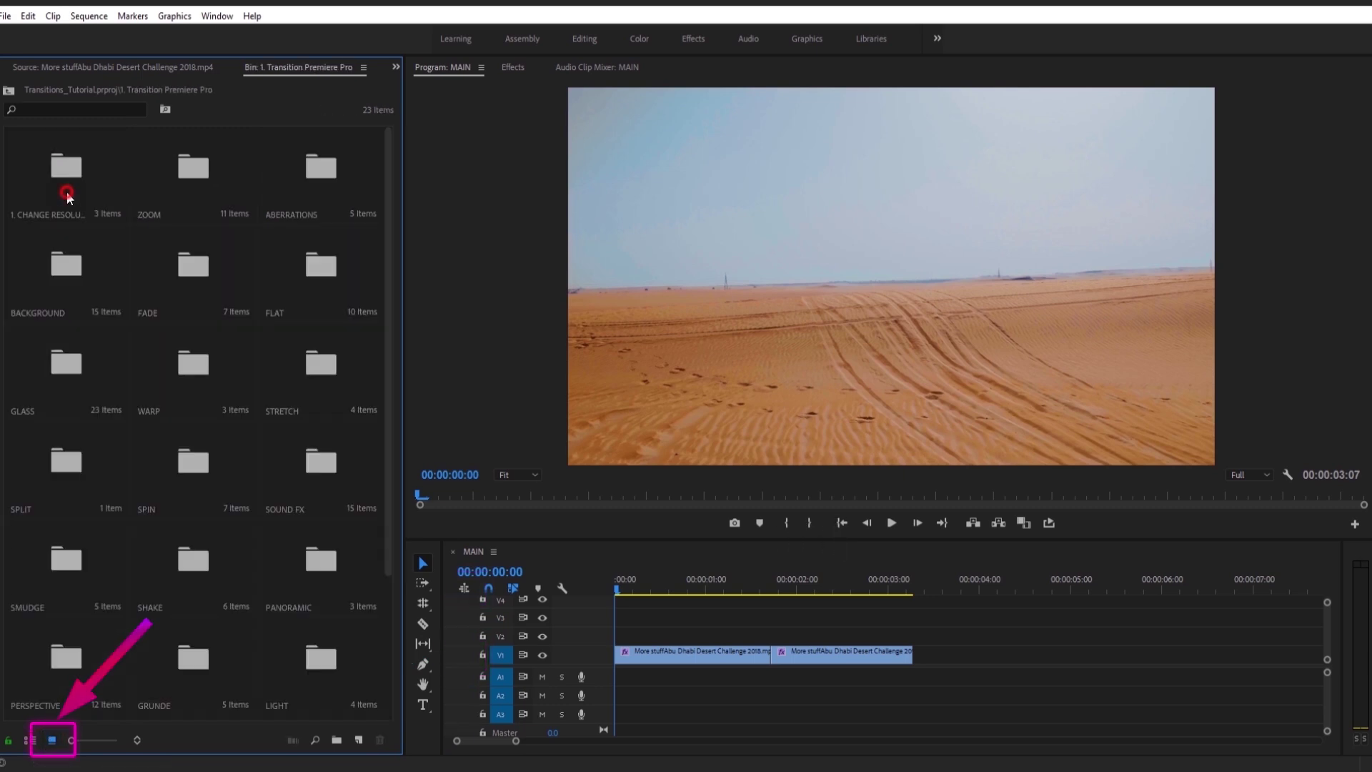
double_click(198, 191)
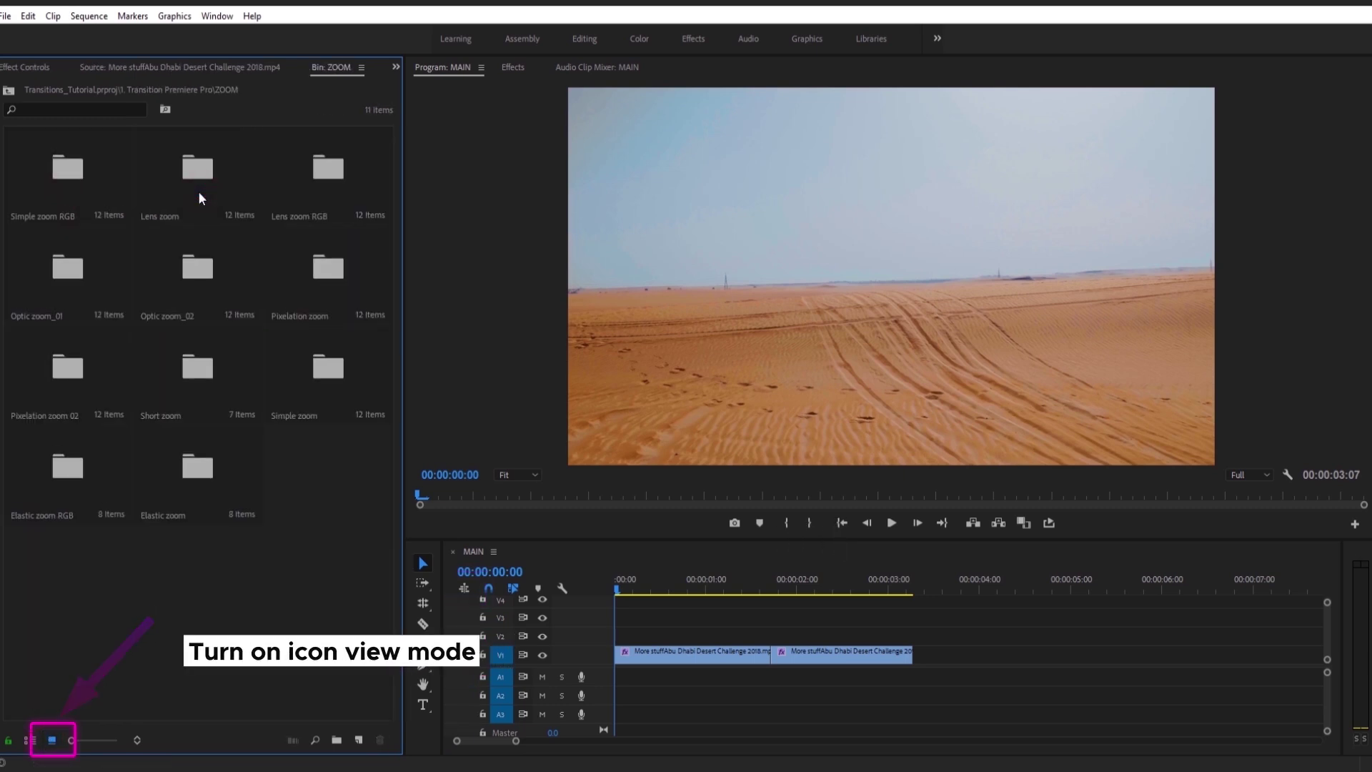
double_click(183, 266)
click(185, 164)
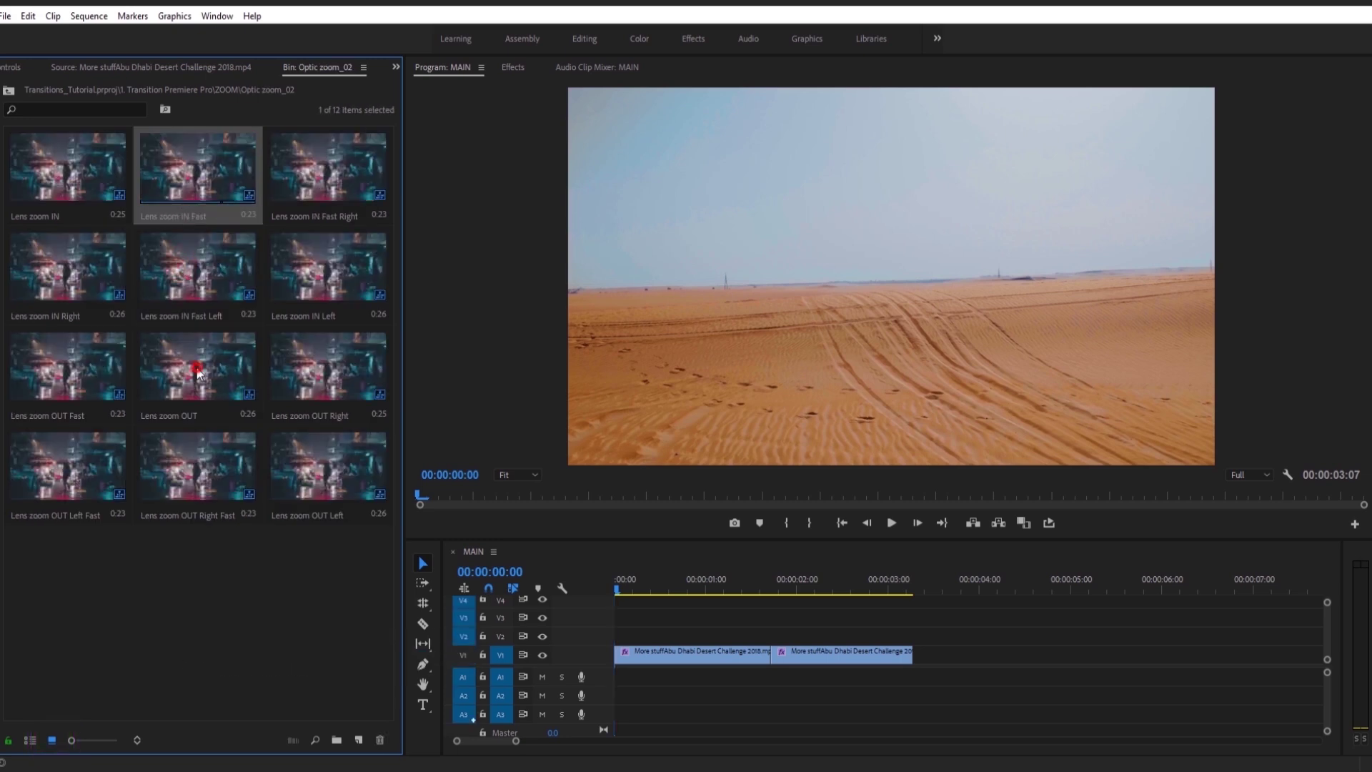
Place Lens zoom OUT Left centred on the desert-clip cut and play to preview it.
click(249, 404)
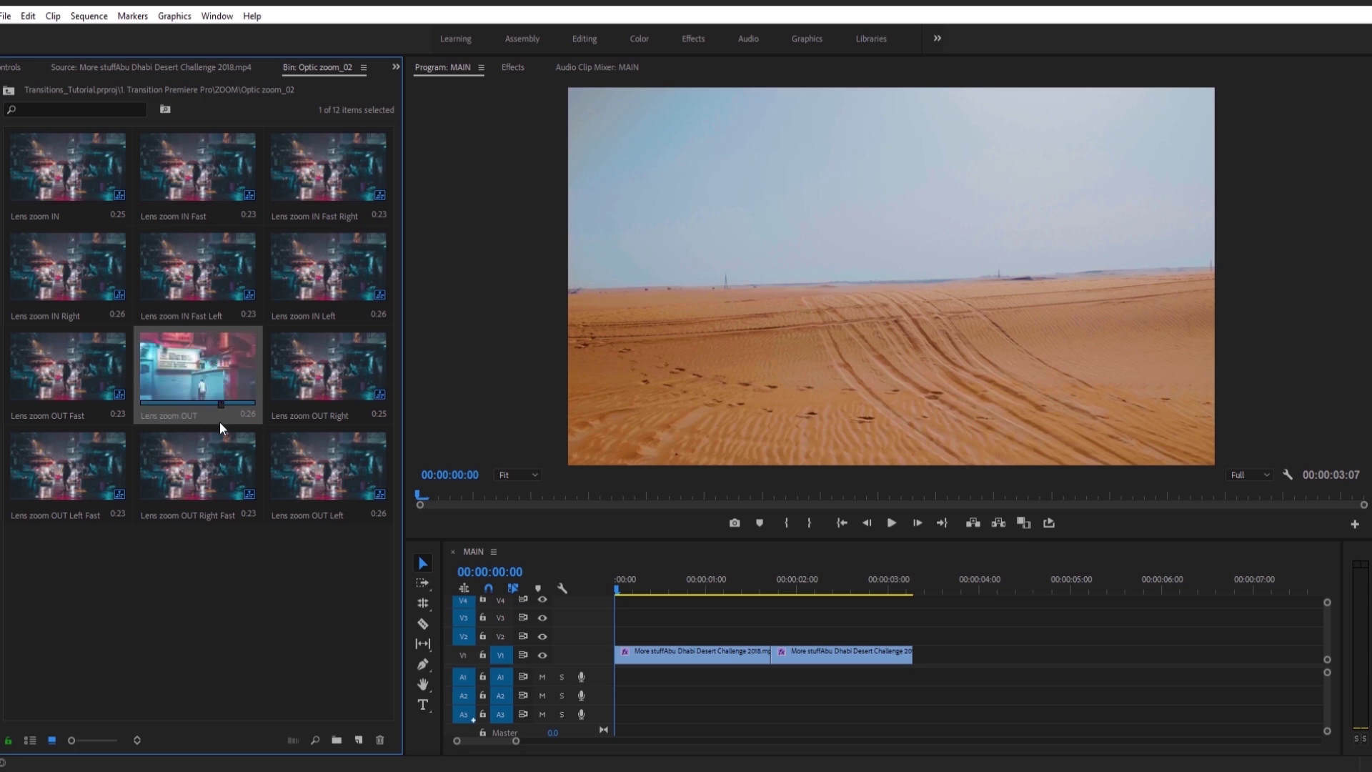
click(284, 469)
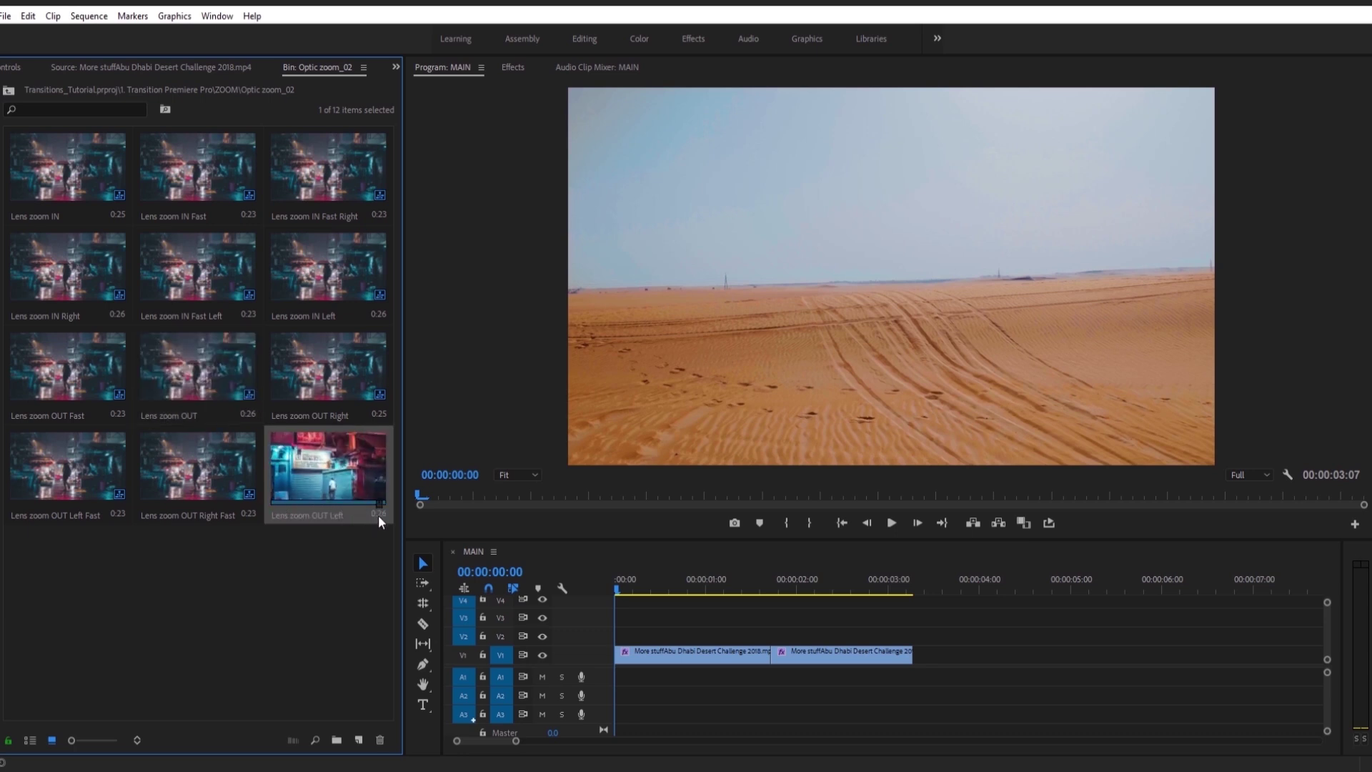
drag(379, 514, 769, 630)
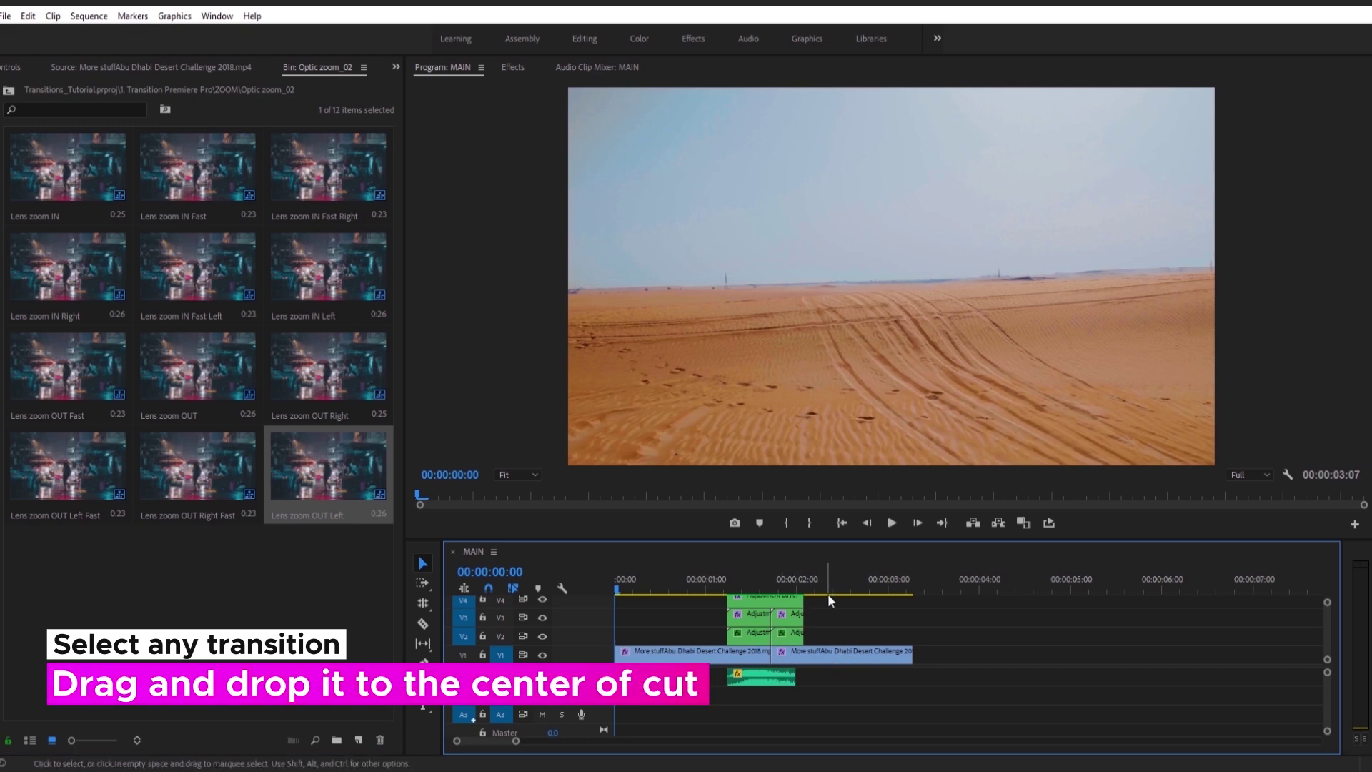
click(891, 522)
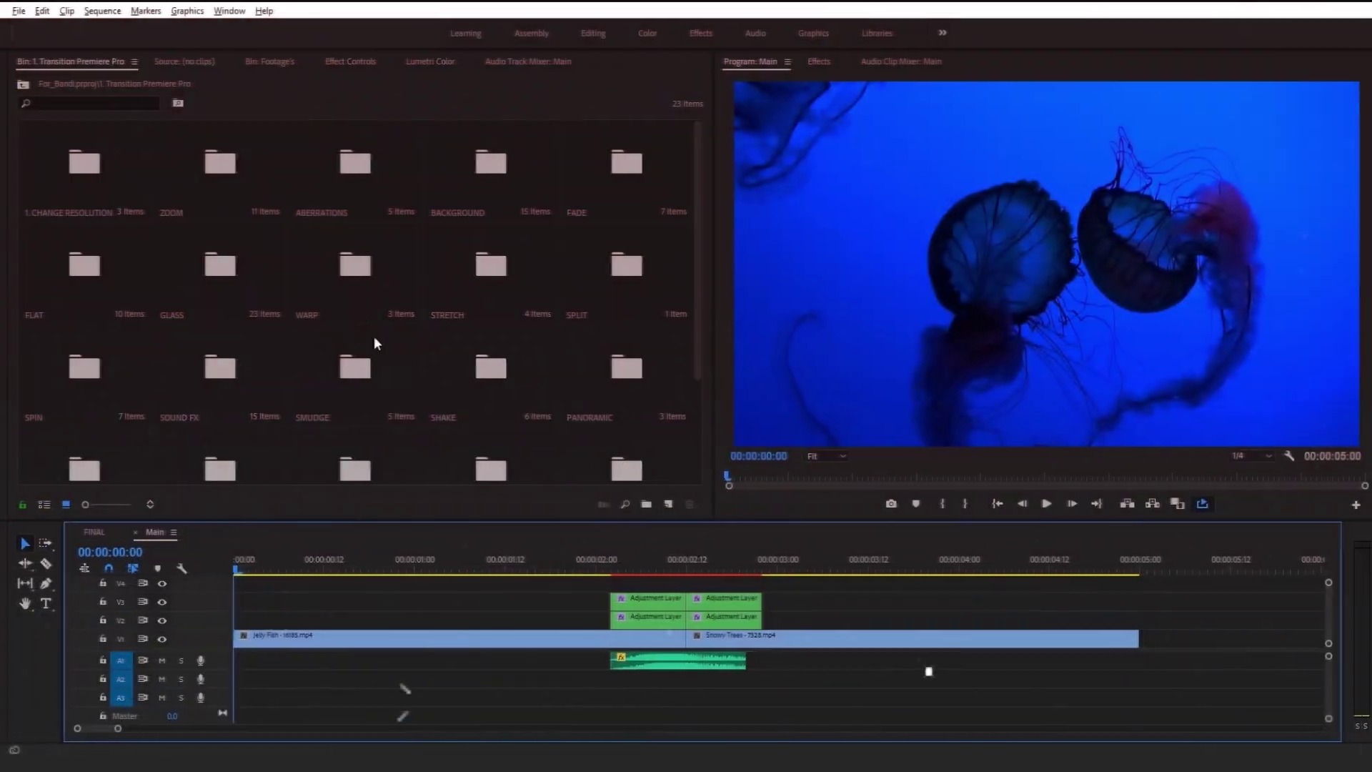
Confirm the 3840 × 2160 sequence settings.
click(95, 10)
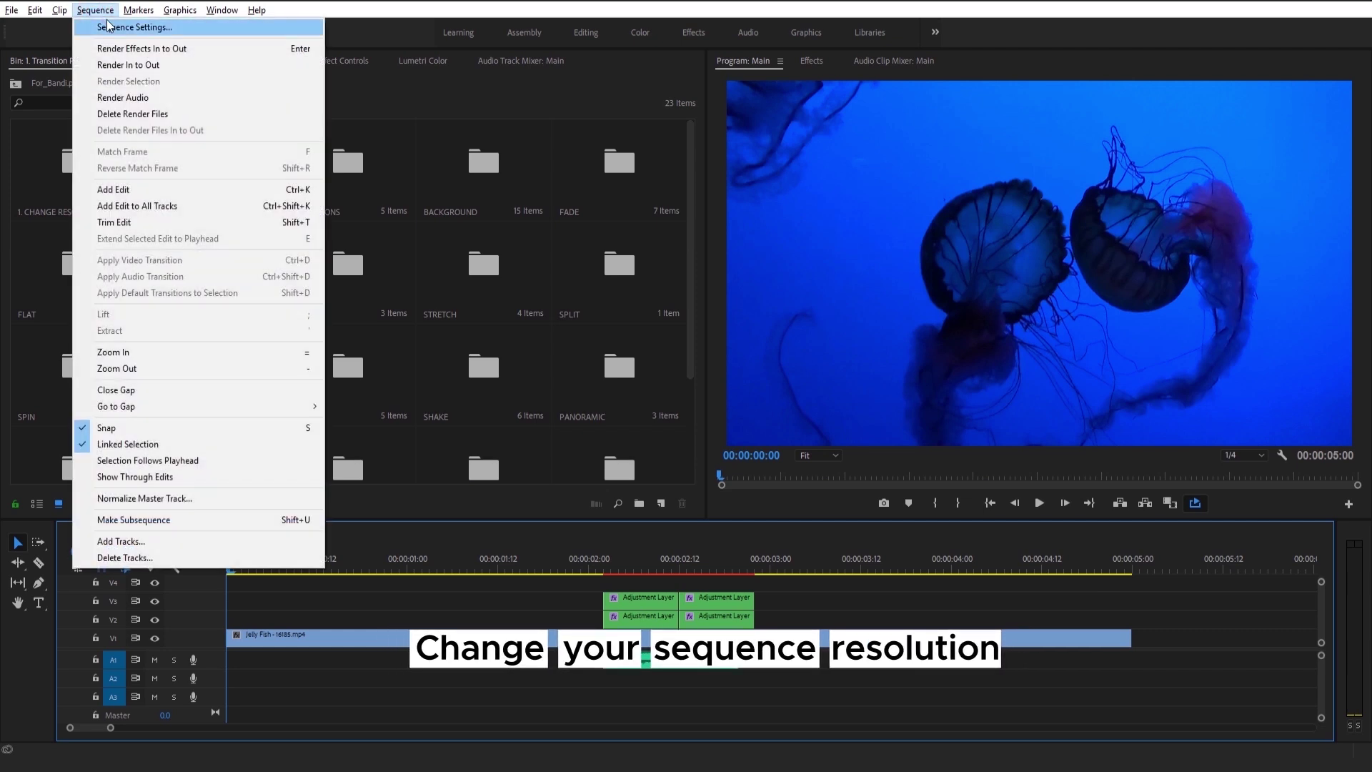
click(109, 26)
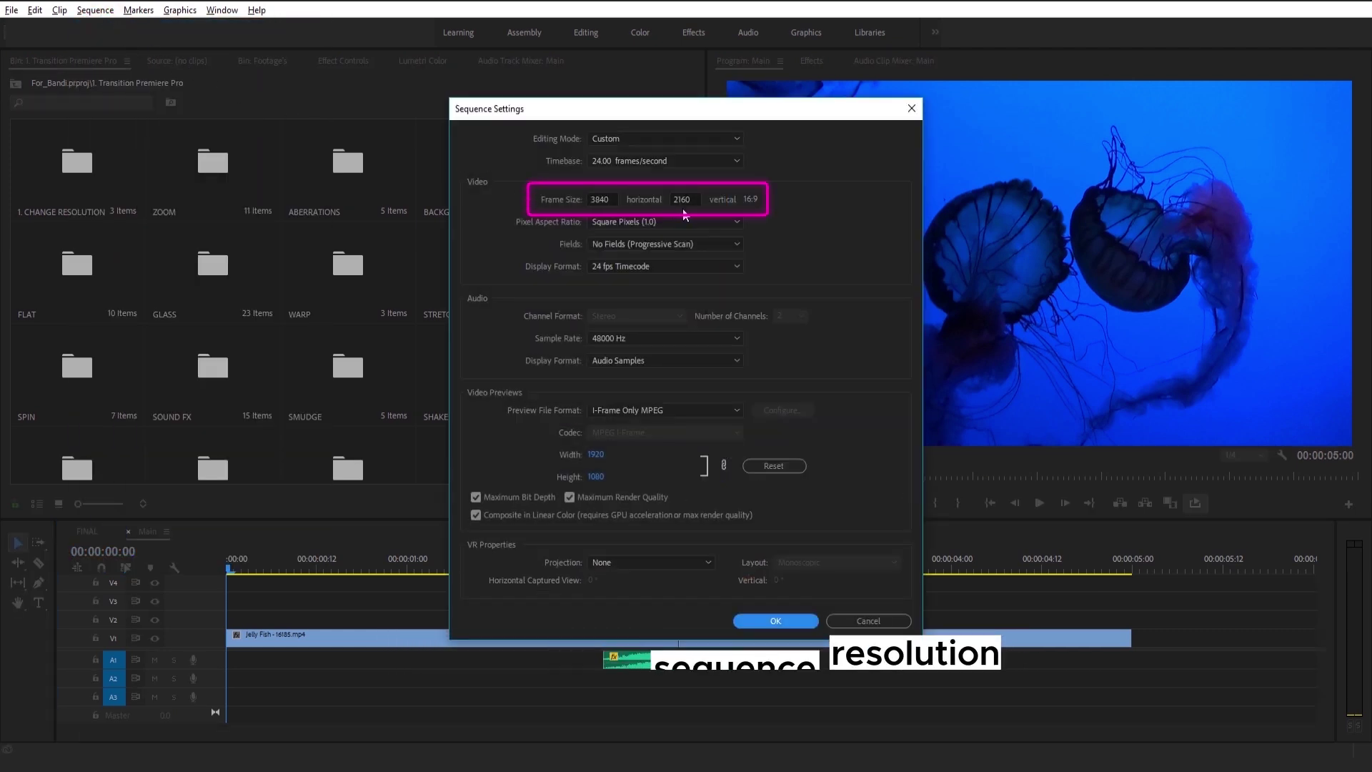
click(775, 620)
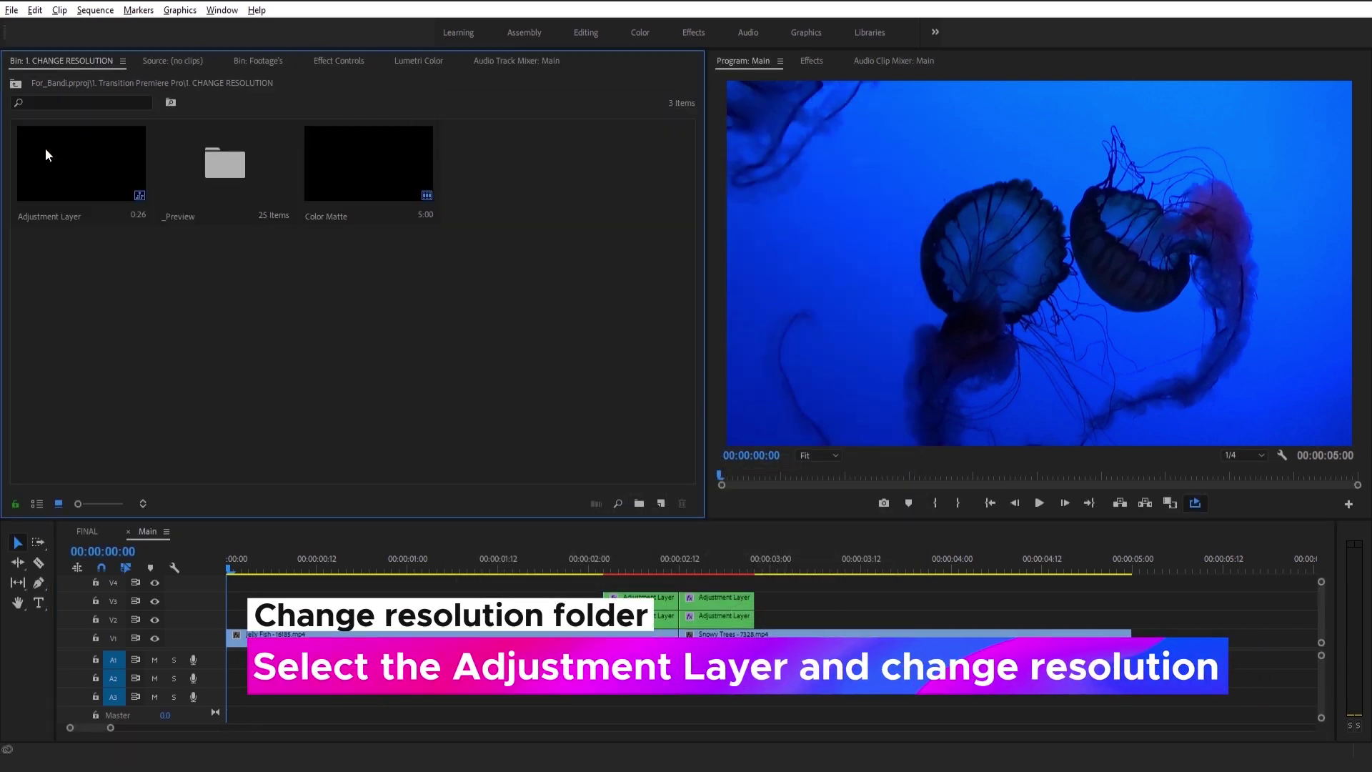
Set the Adjustment Layer's frame size to 3840 × 2160.
right_click(63, 169)
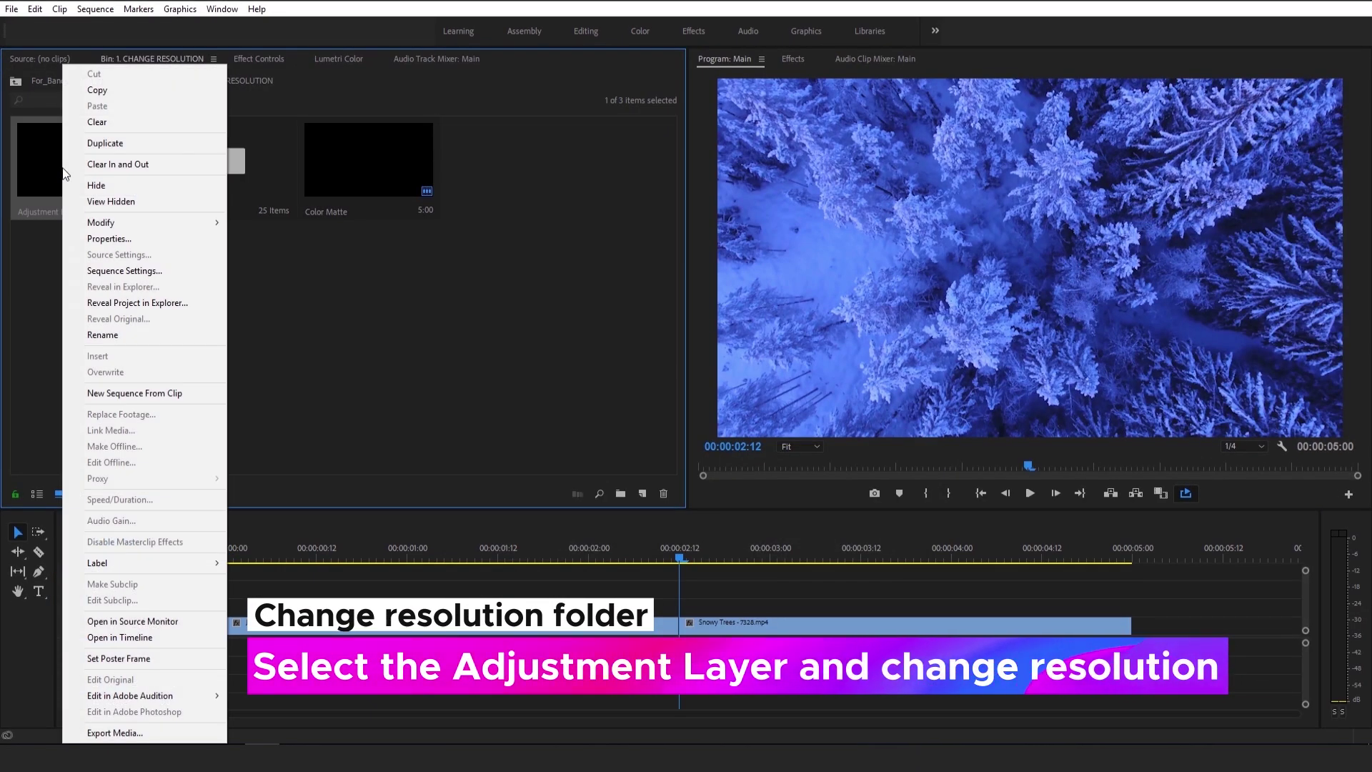
click(125, 270)
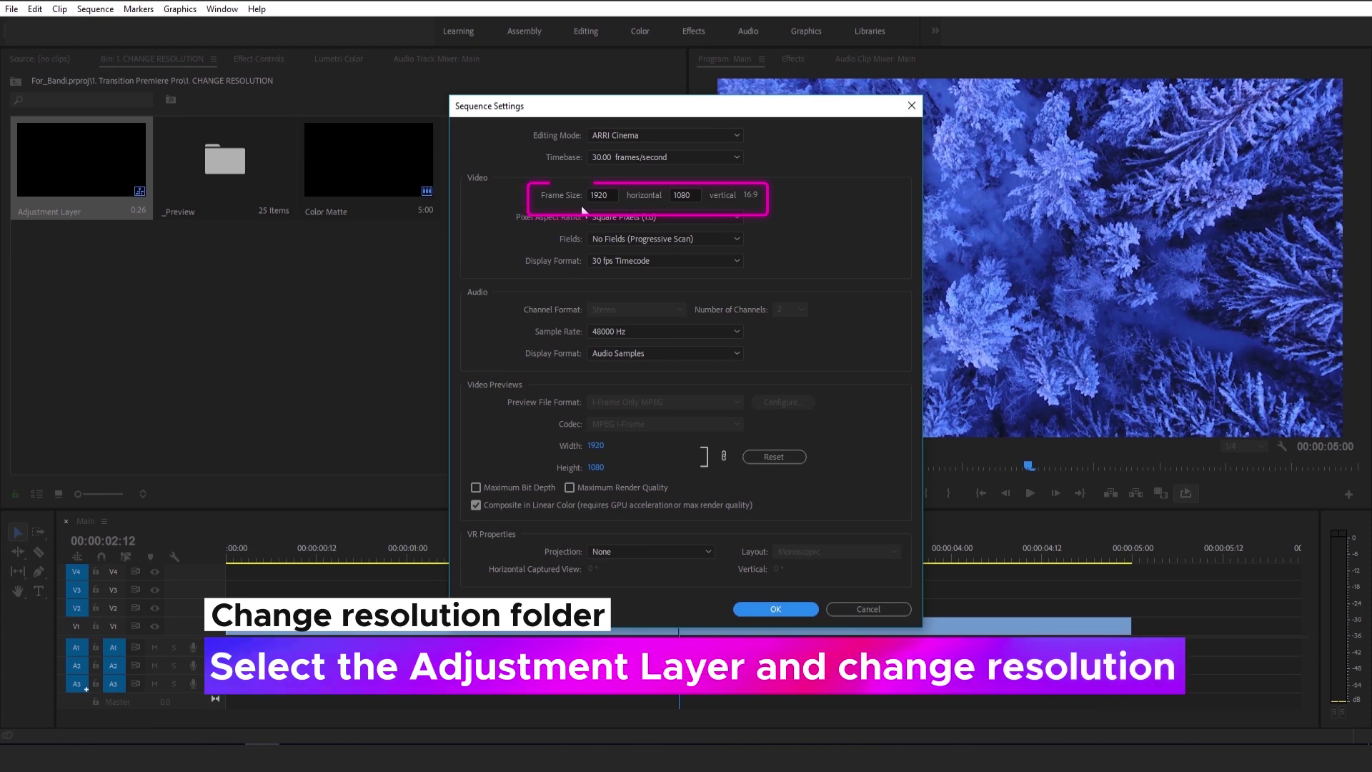
text(3840)
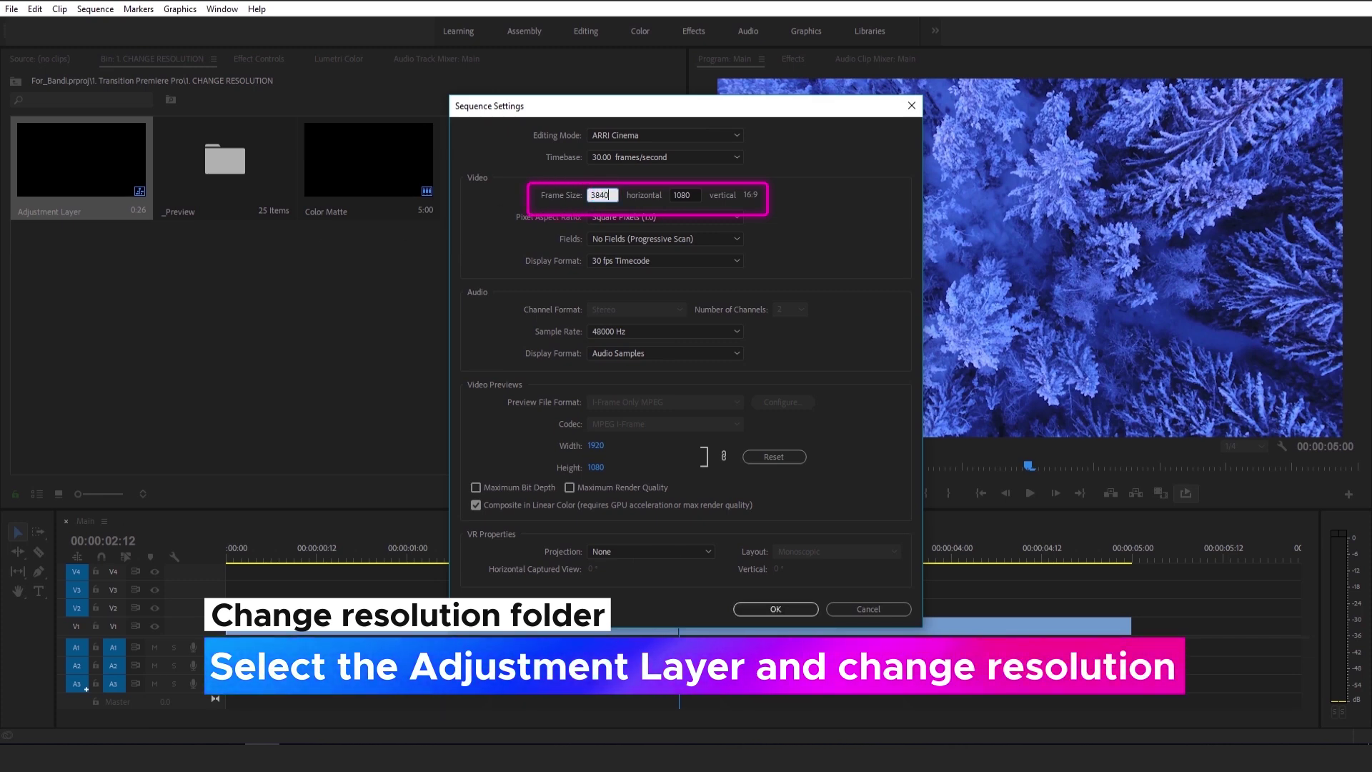
key(Tab)
text(2160)
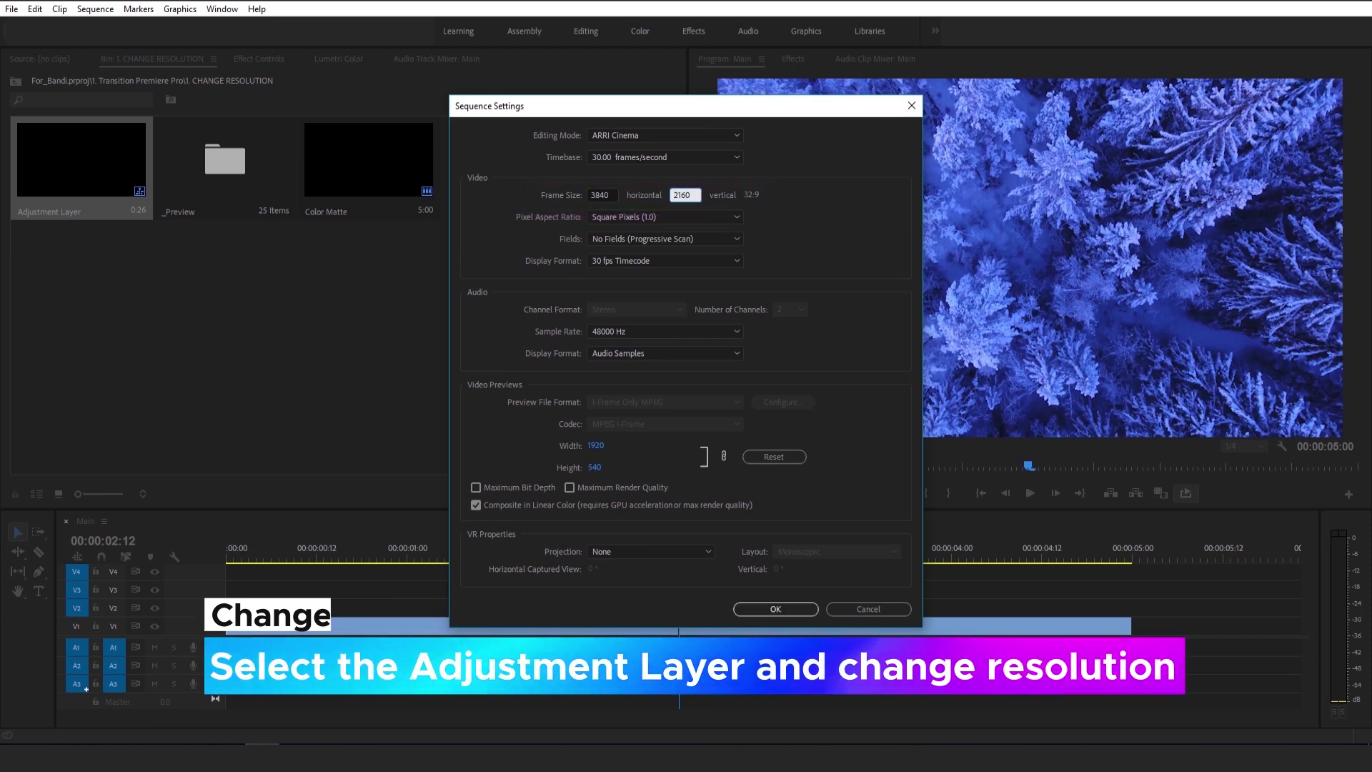
key(Return)
Drop SPIN > Center > Right onto the jellyfish-to-snowy-trees cut and play to preview.
click(15, 81)
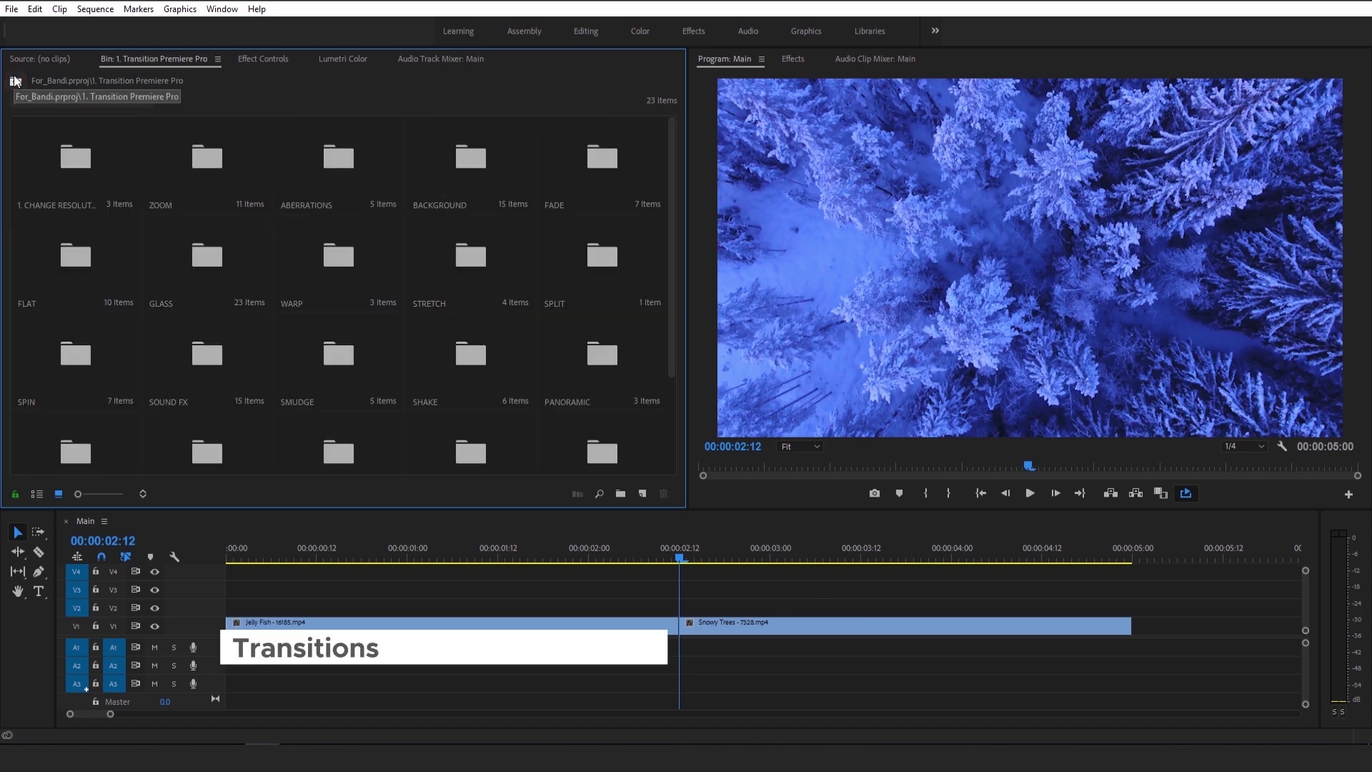
double_click(80, 325)
double_click(80, 189)
click(76, 173)
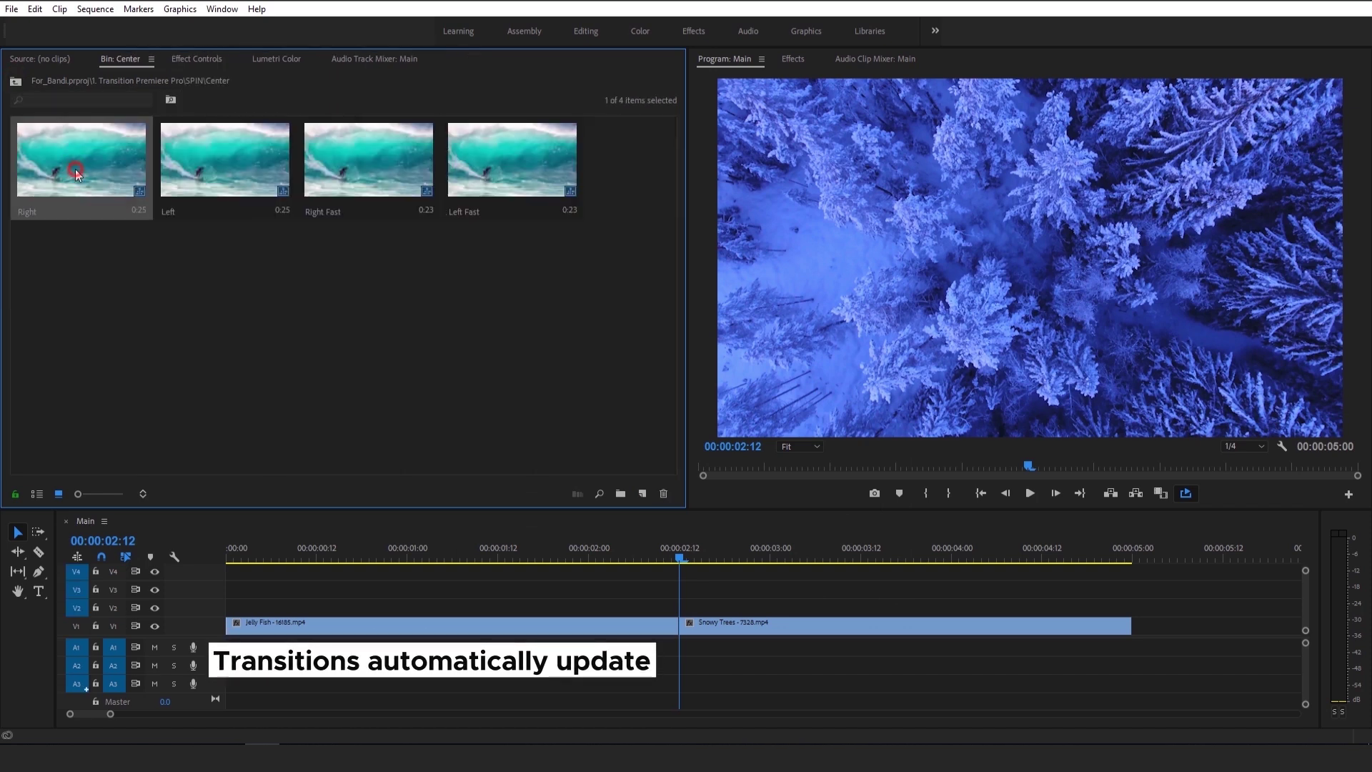
drag(488, 505, 681, 616)
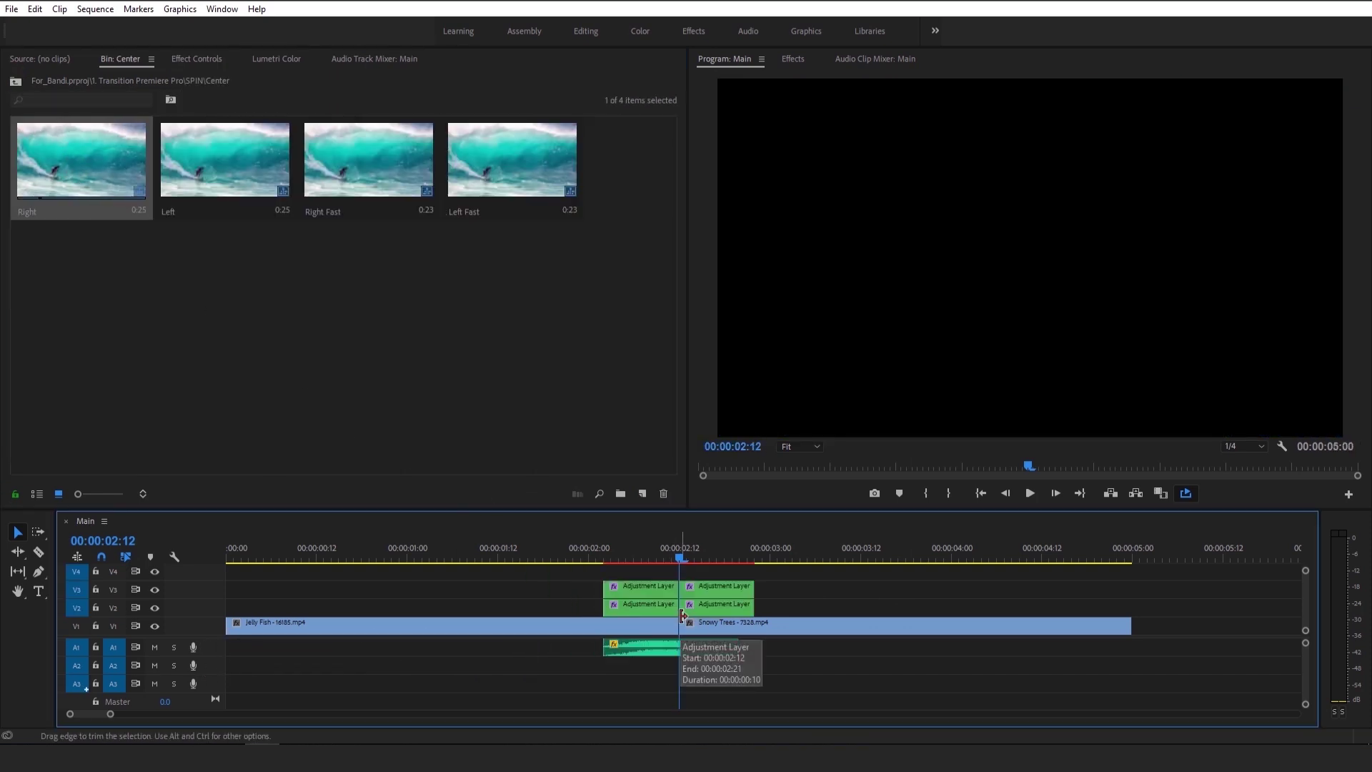
click(552, 560)
key(space)
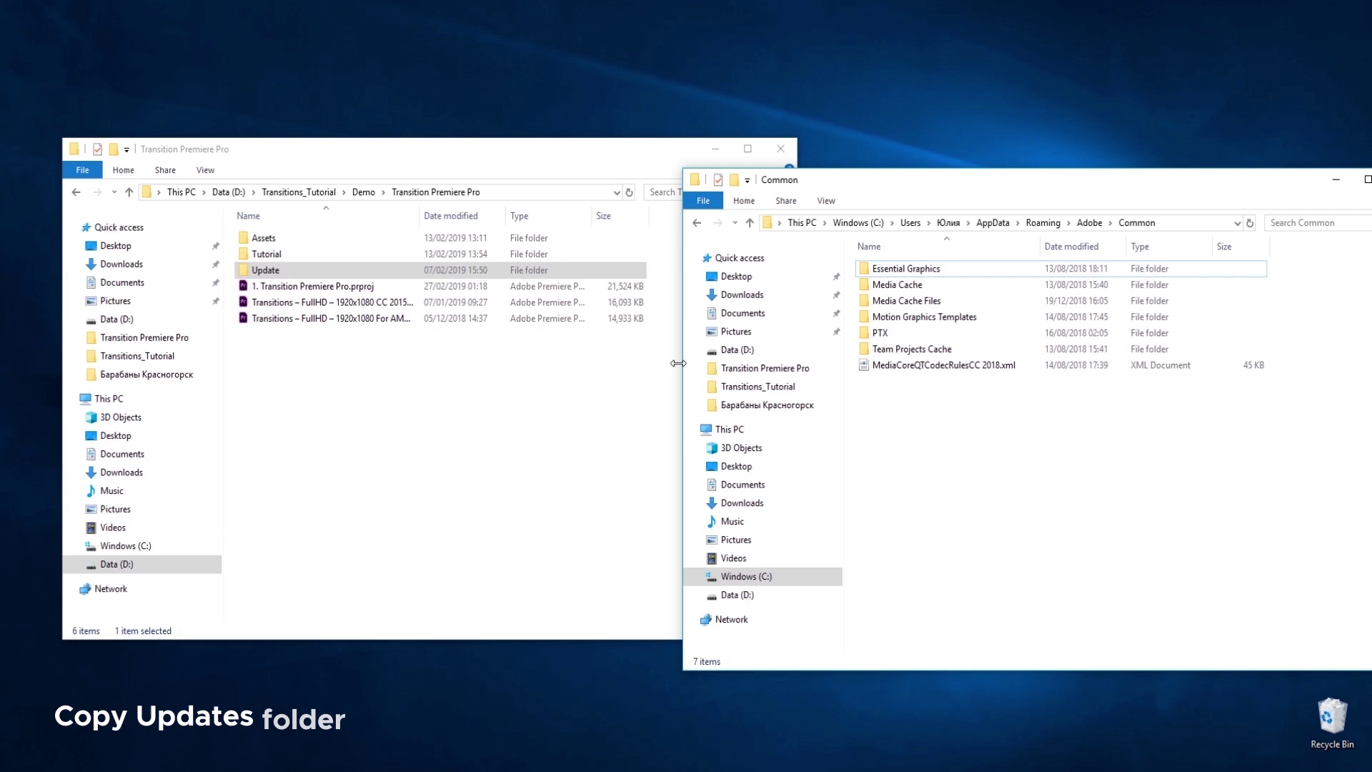
Copy the Update folder into Adobe Common's Motion Graphics Templates folder.
double_click(930, 321)
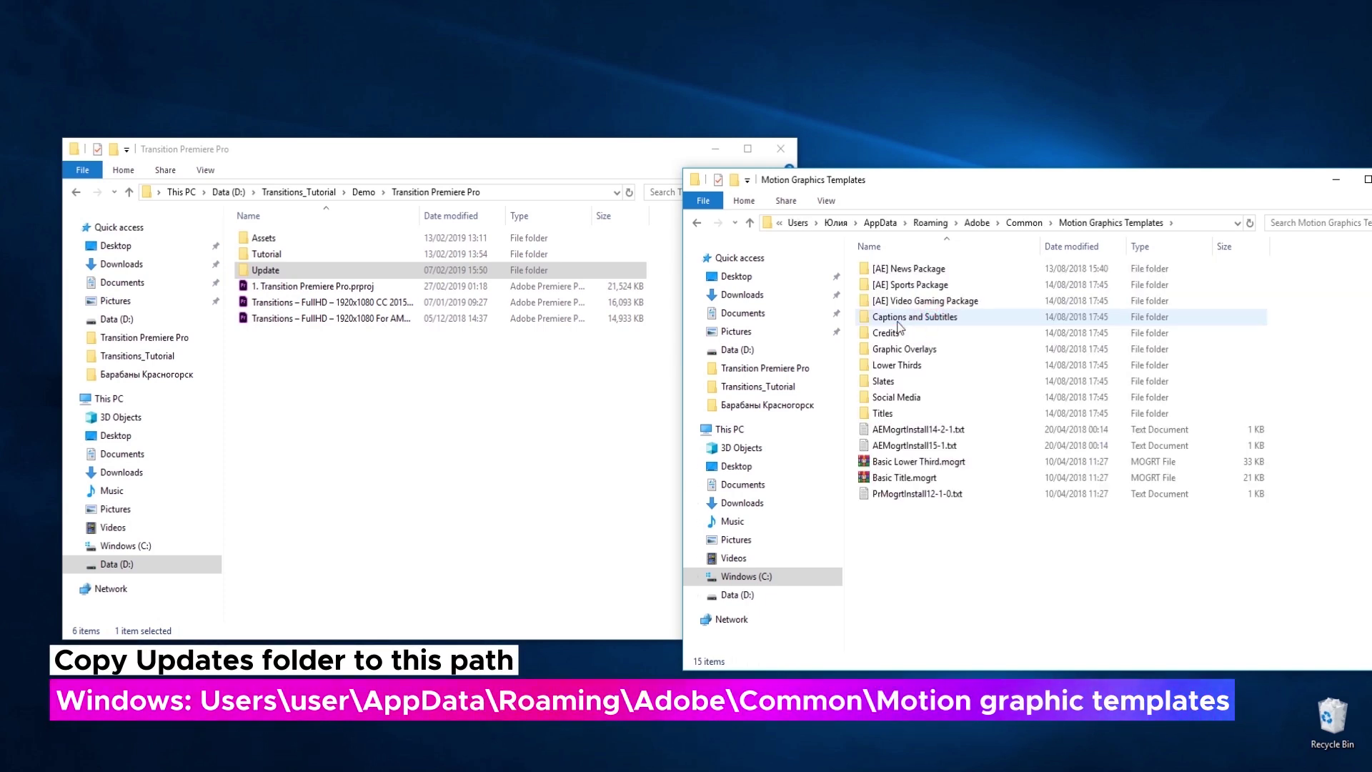
drag(265, 270, 922, 568)
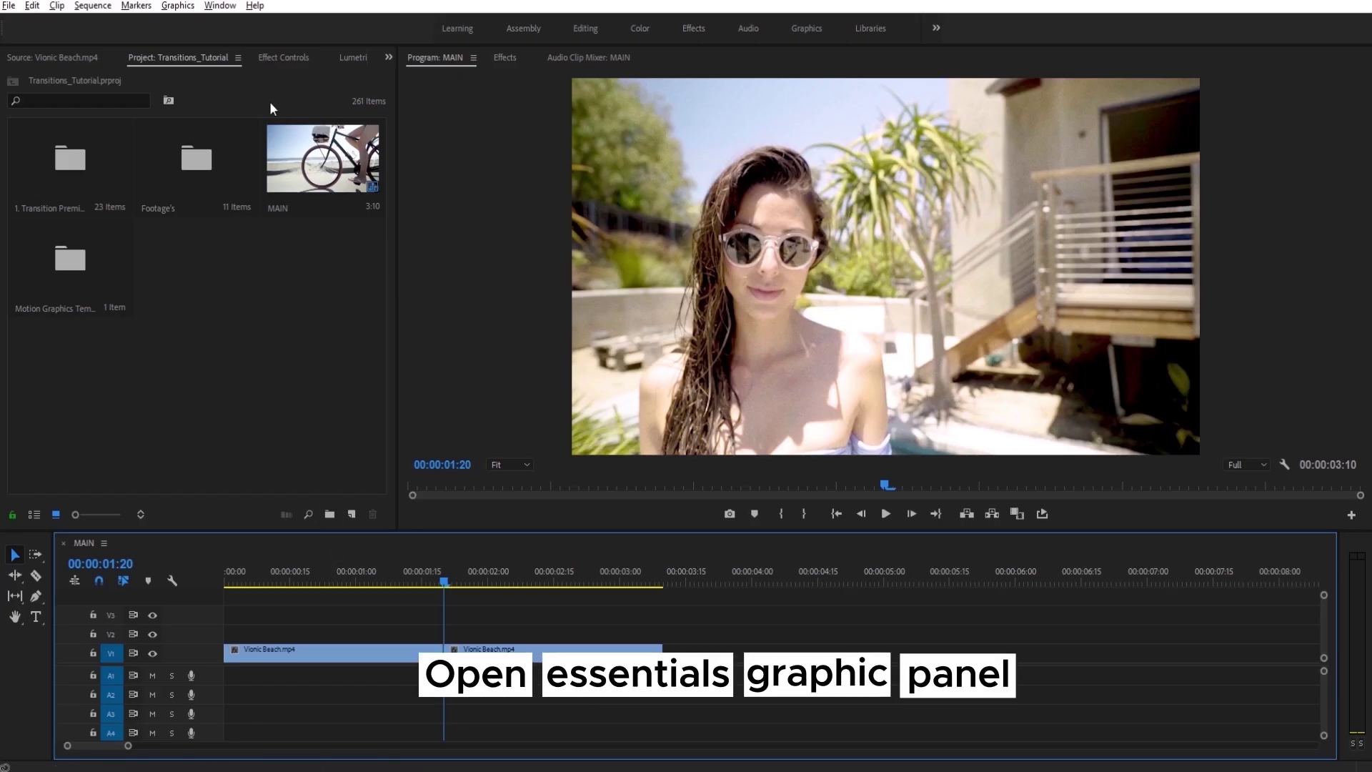
Show Essential Graphics, drop transition_29 on V2 over the beach-clip cut, and move the playhead near the start.
click(219, 6)
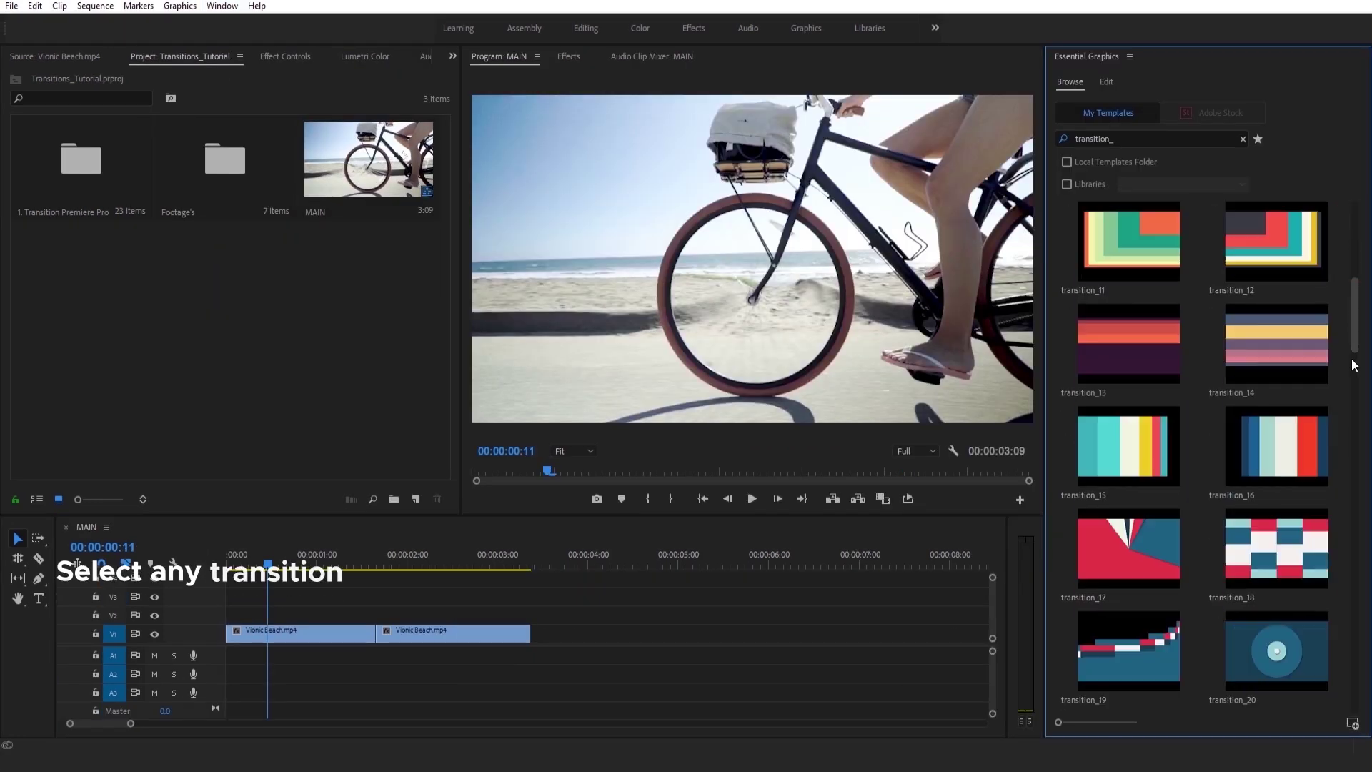
scroll(1346, 457, down, 10)
scroll(1345, 457, down, 3)
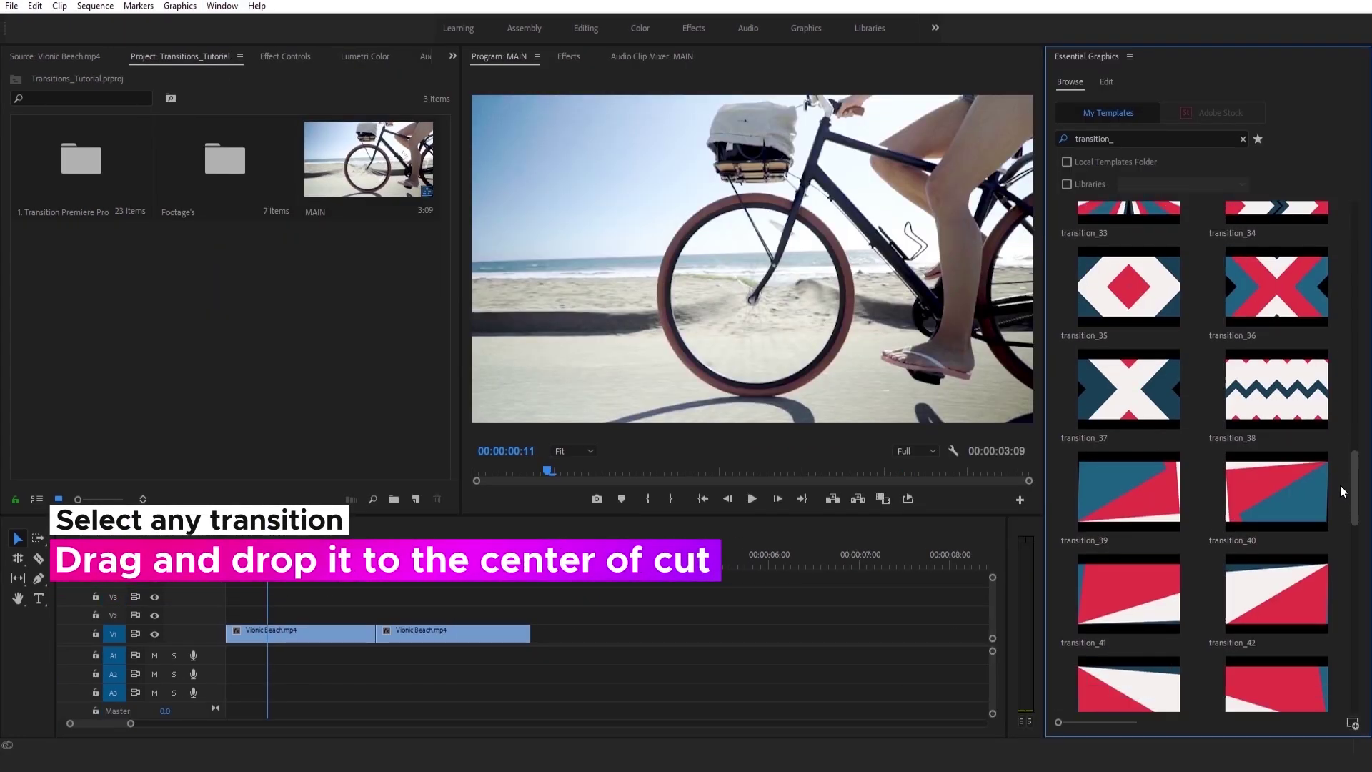
scroll(1343, 436, up, 6)
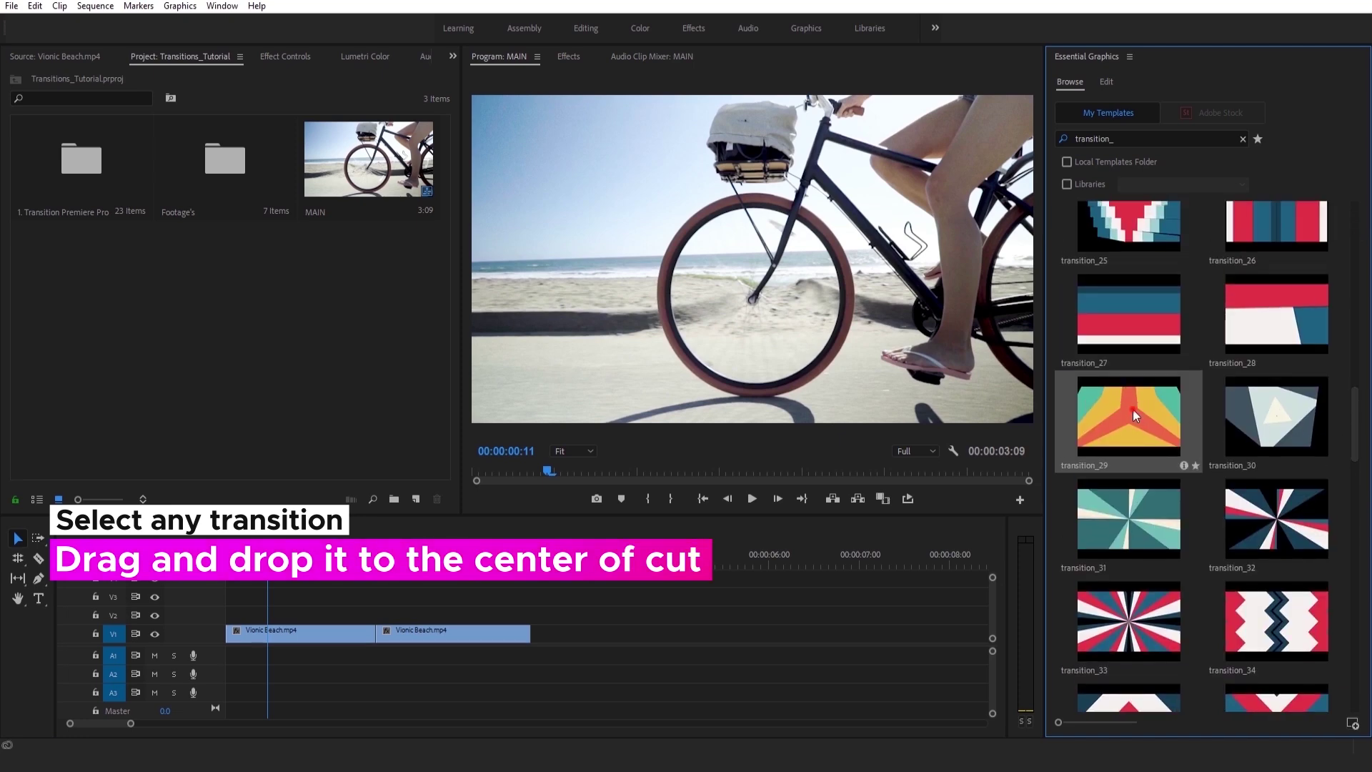
drag(355, 588, 313, 615)
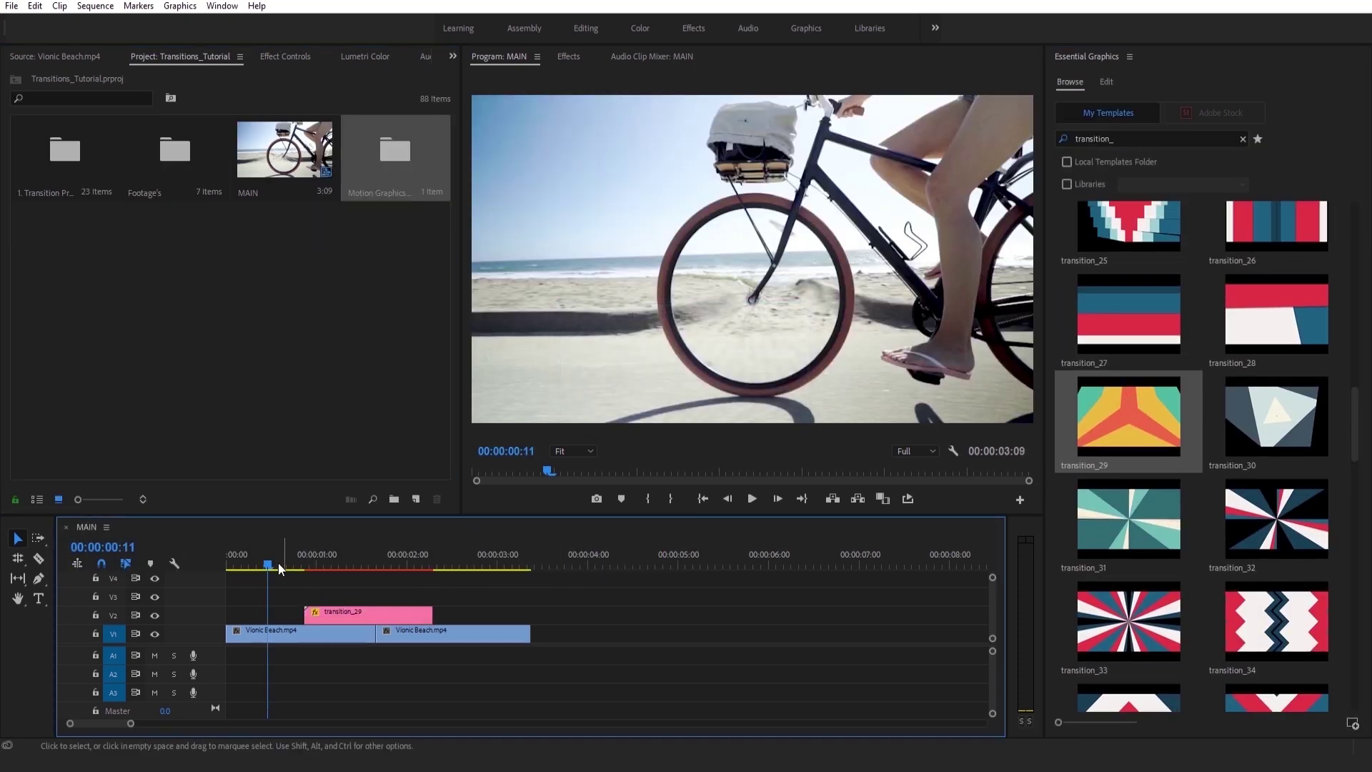
drag(277, 563, 372, 614)
Change transition_29's yellow colour swatch to magenta in Essential Graphics.
click(1077, 182)
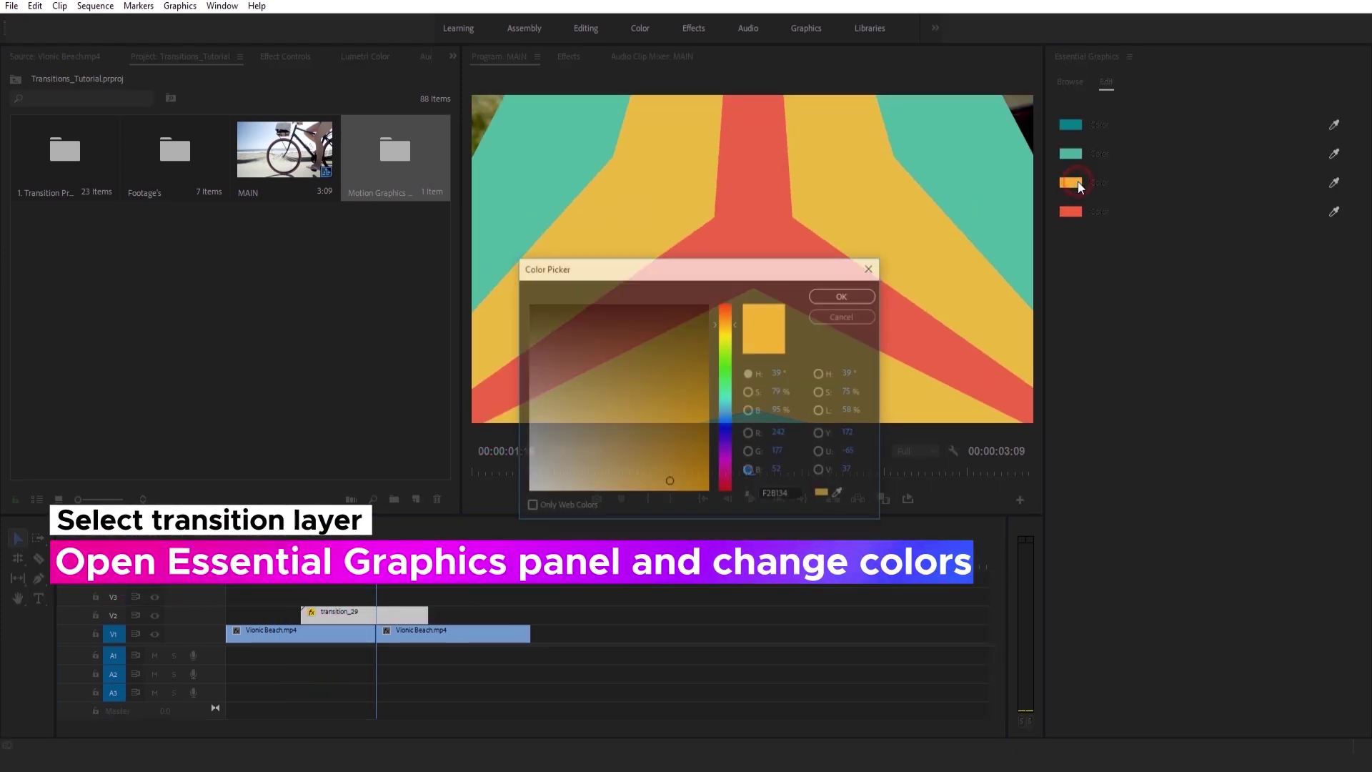
click(727, 465)
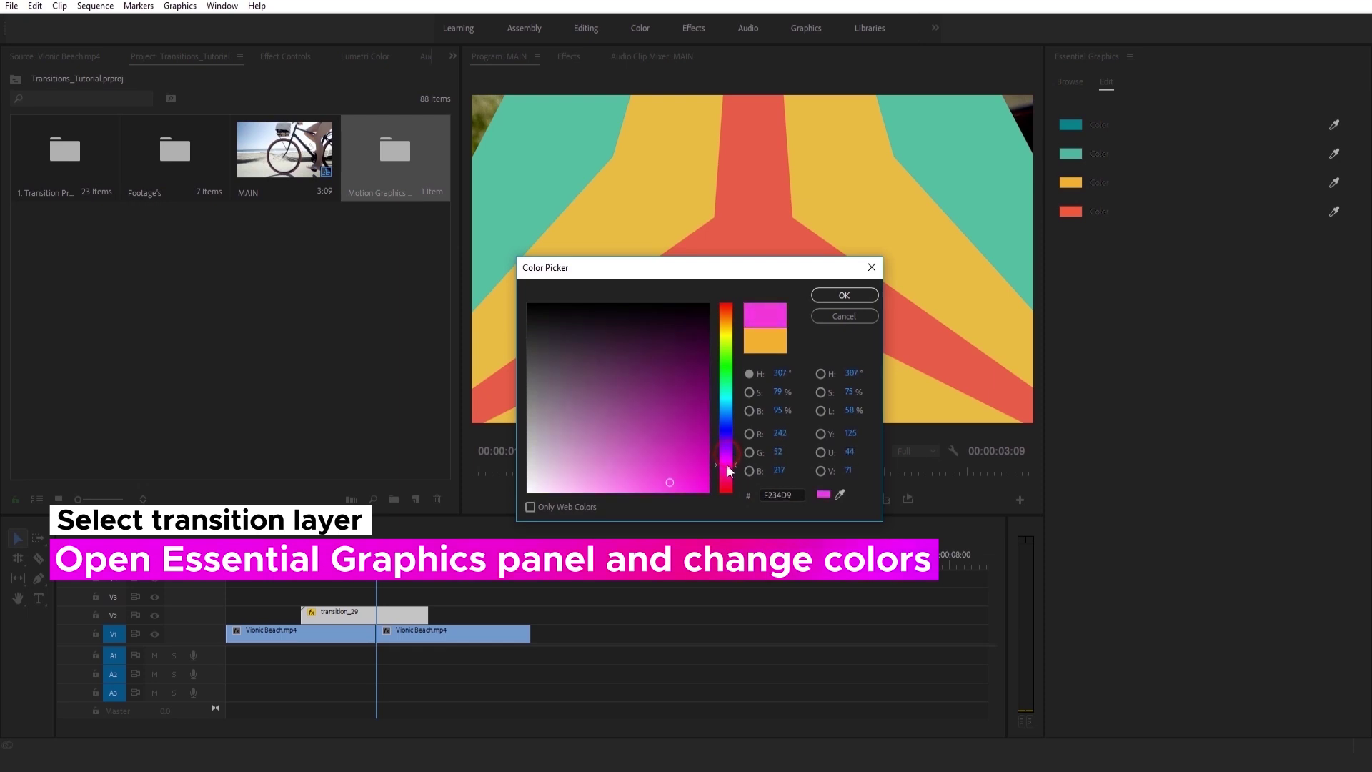
click(843, 295)
Shift the red-orange swatch to yellow and rewind the playhead to the sequence start.
click(1061, 214)
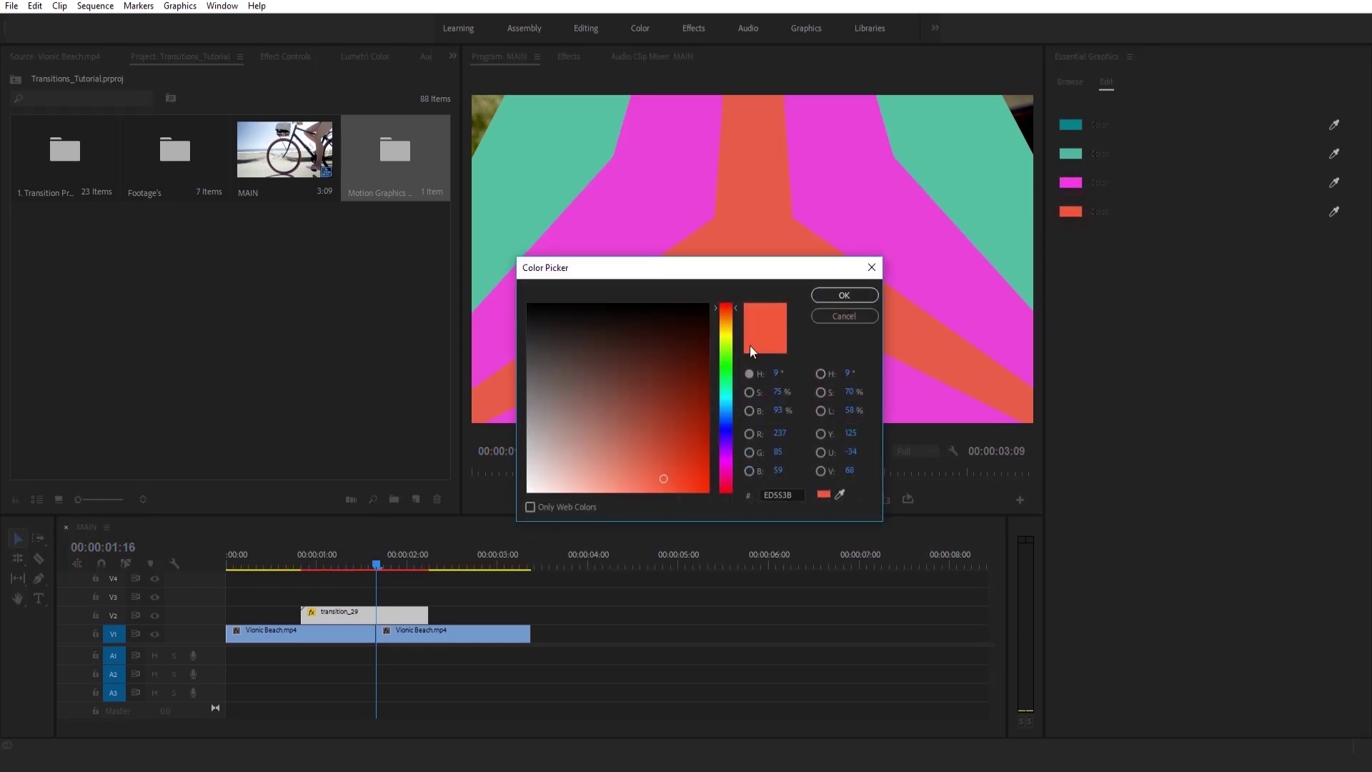
drag(724, 326, 727, 337)
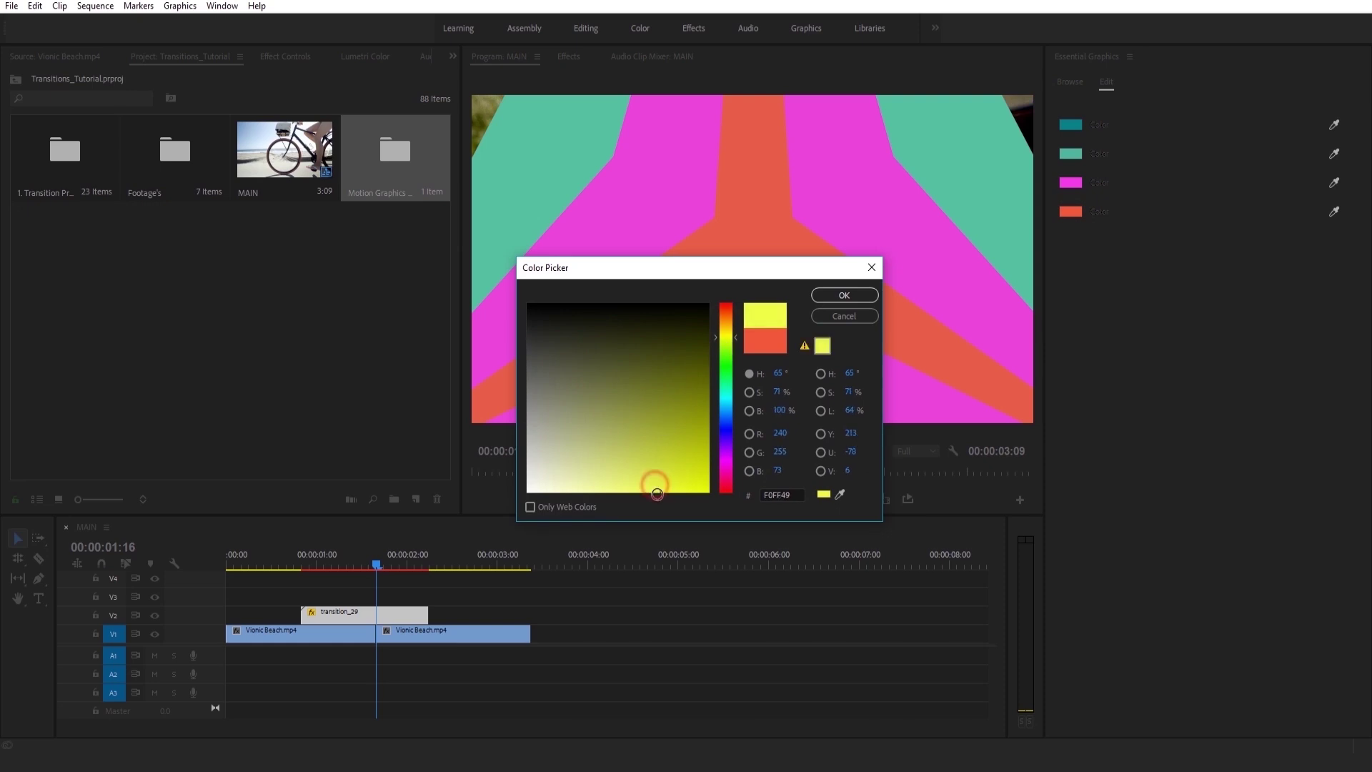
click(843, 300)
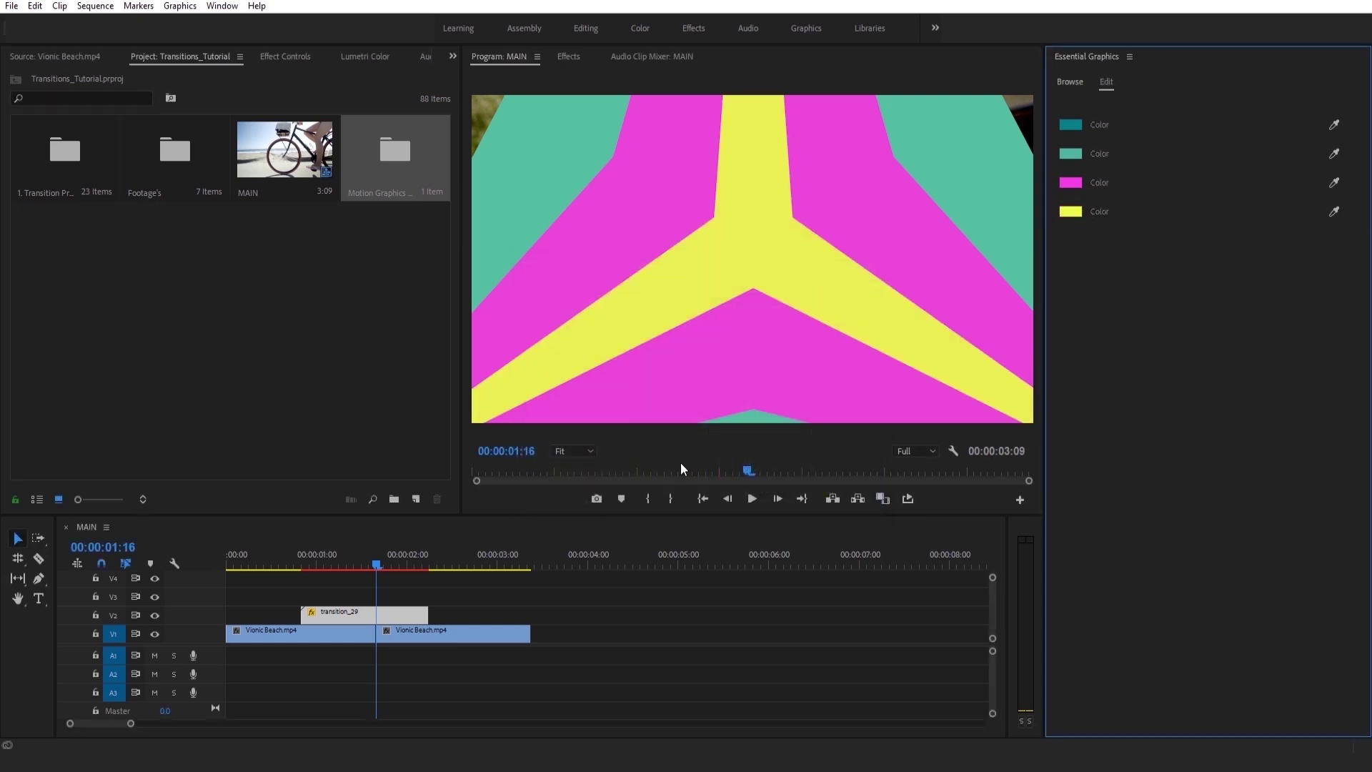
drag(359, 567, 222, 582)
Play the MAIN sequence to preview the magenta-and-yellow transition_29 over the beach clips.
click(747, 503)
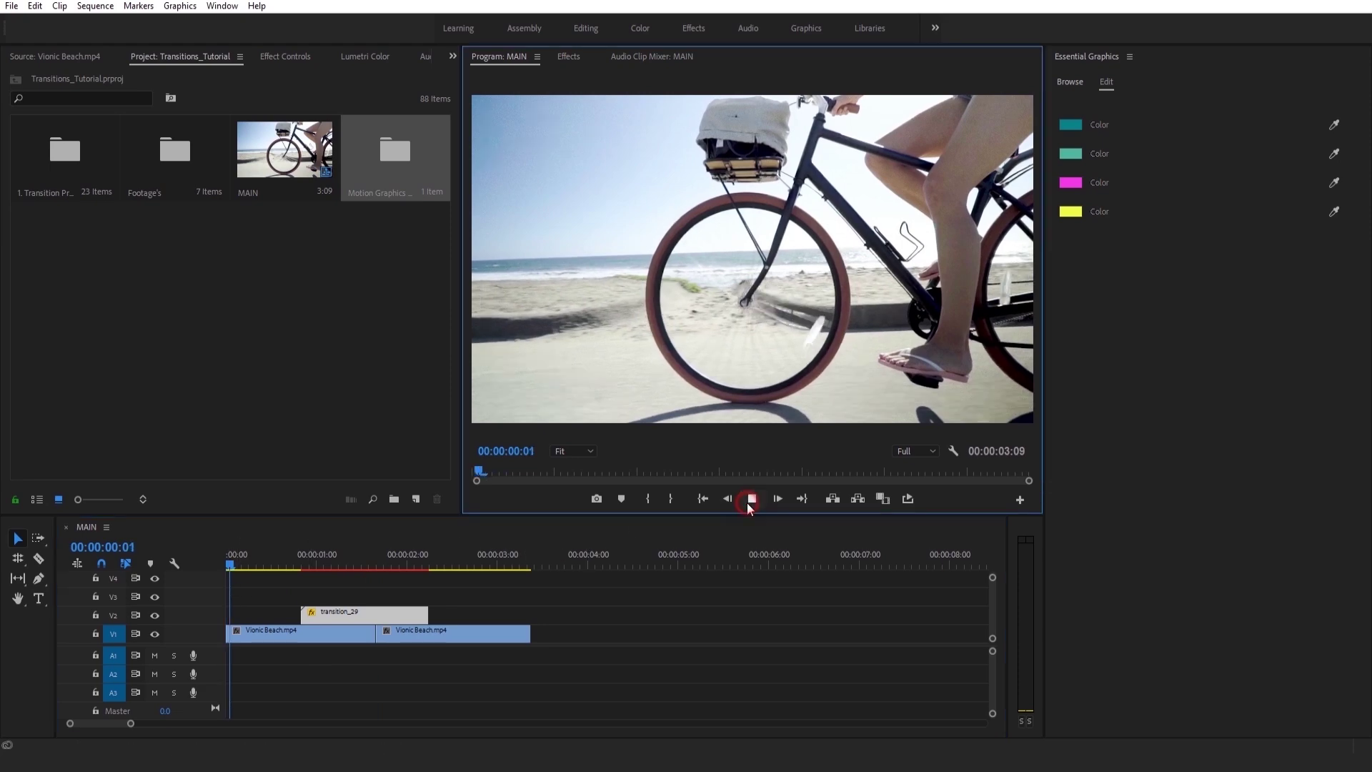